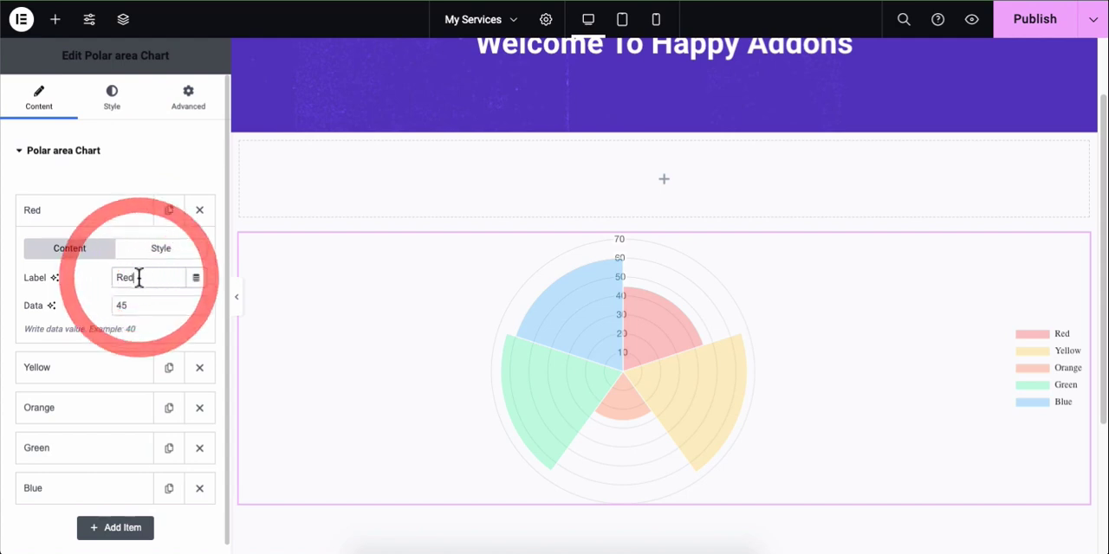
Step: Set the Red item's data value to 60
{"action": "key", "text": "BackSpace"}
{"action": "key", "text": "BackSpace"}
{"action": "type", "text": "50"}
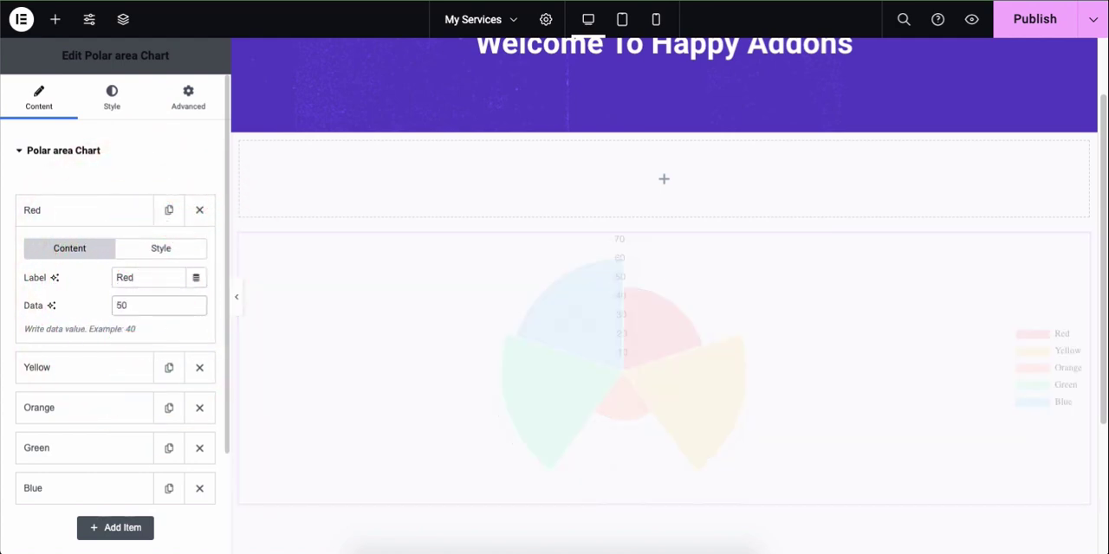
{"action": "mouse_move", "coordinate": [640, 305]}
{"action": "left_click", "coordinate": [156, 304]}
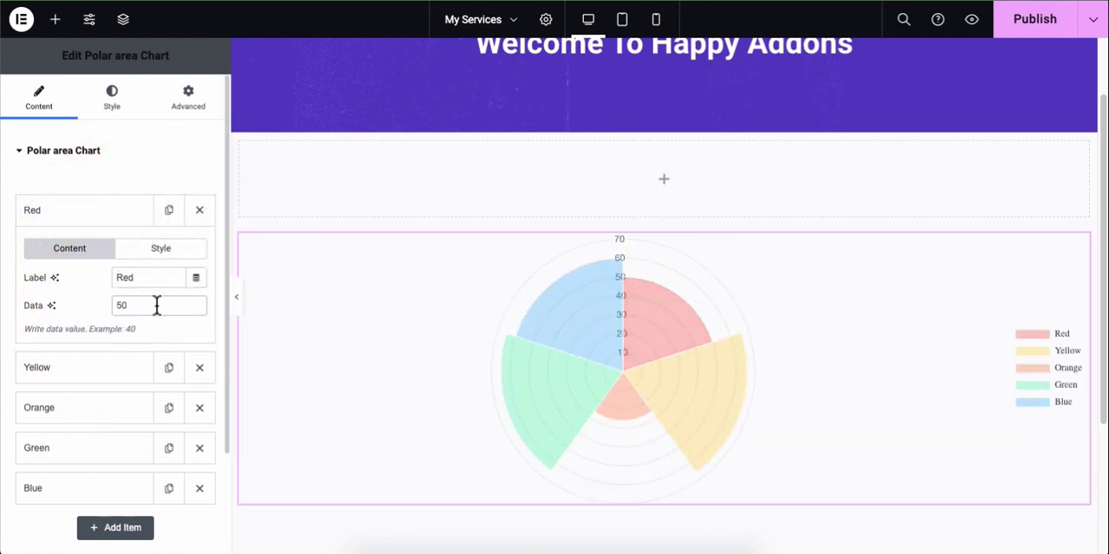
{"action": "key", "text": "BackSpace"}
{"action": "key", "text": "BackSpace"}
{"action": "type", "text": "60"}
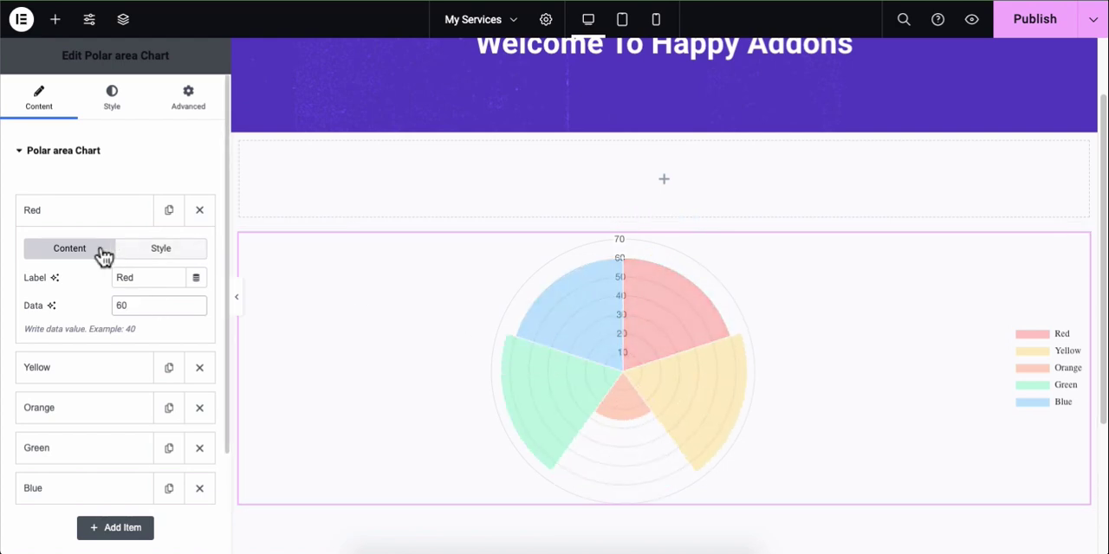
Step: Set the Red item's background hover color to #F665428C and collapse the item
{"action": "left_click", "coordinate": [156, 251]}
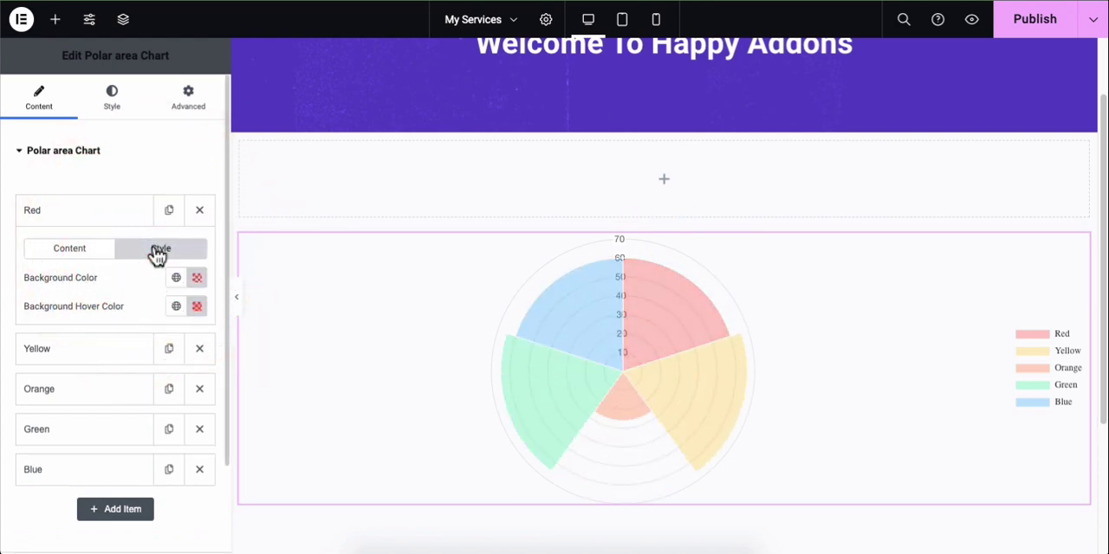
{"action": "left_click", "coordinate": [204, 281]}
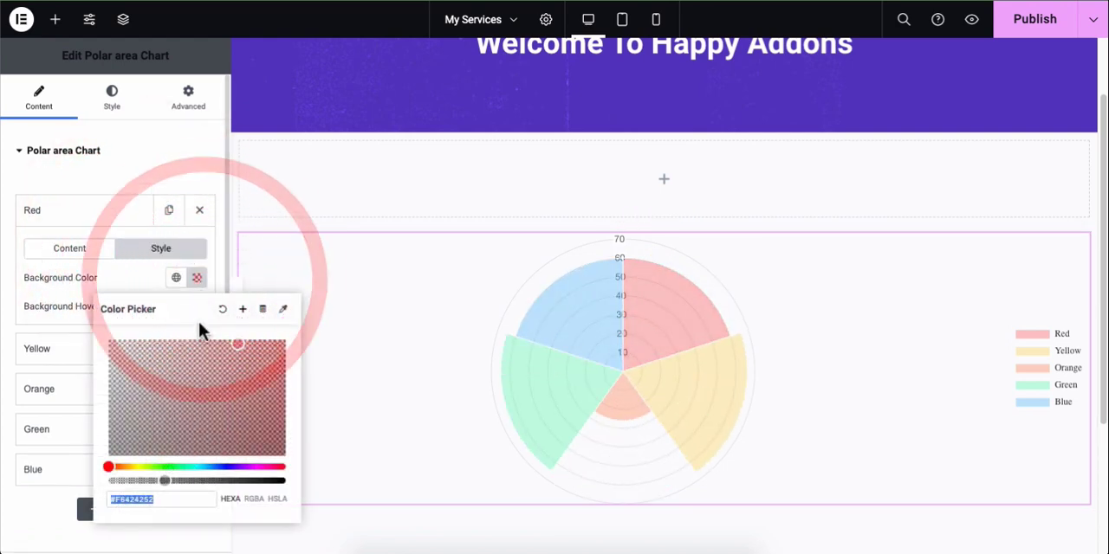
{"action": "left_click", "coordinate": [144, 280]}
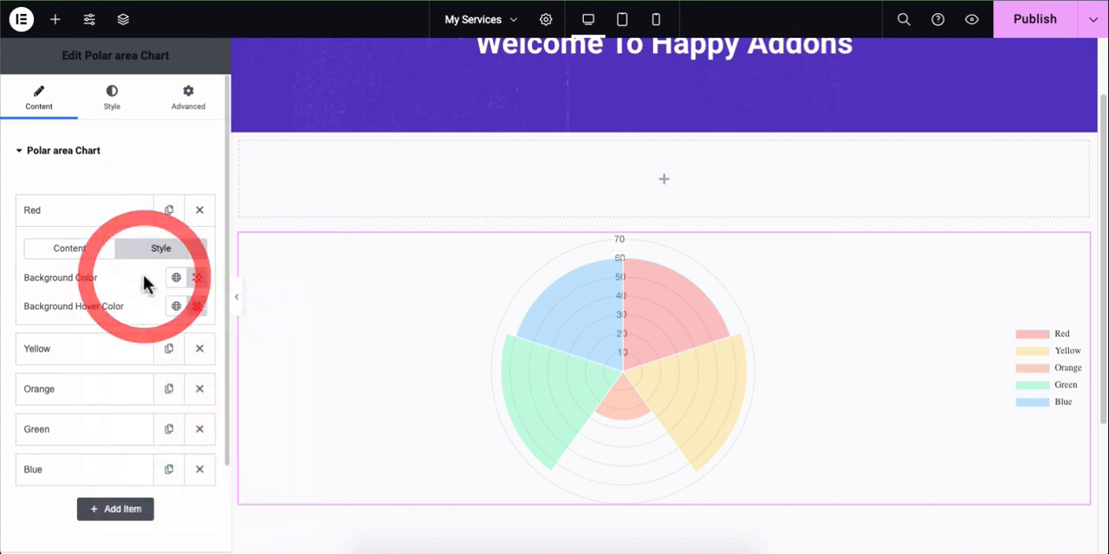
{"action": "left_click", "coordinate": [198, 306]}
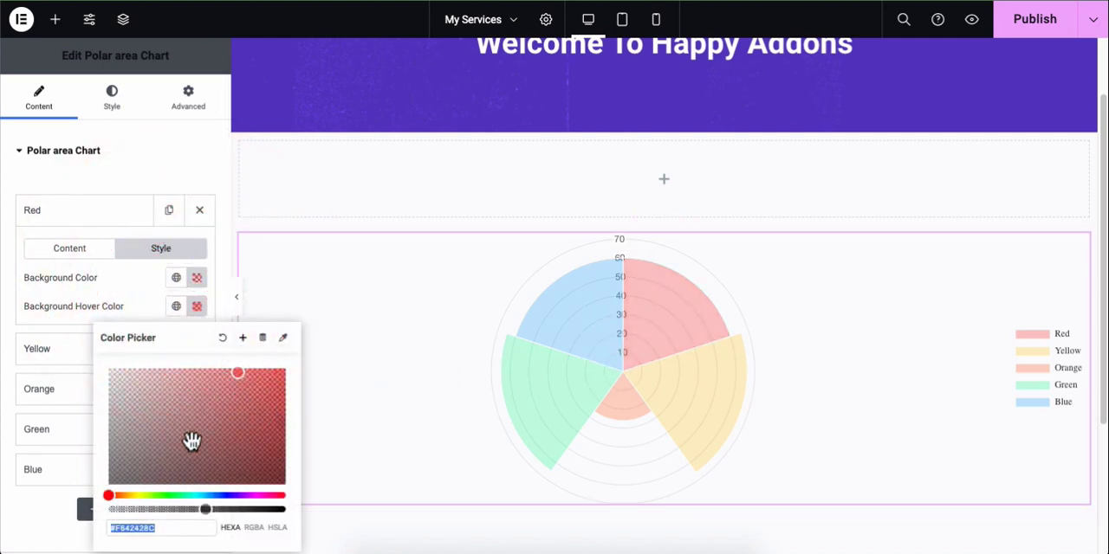
{"action": "left_click", "coordinate": [269, 495]}
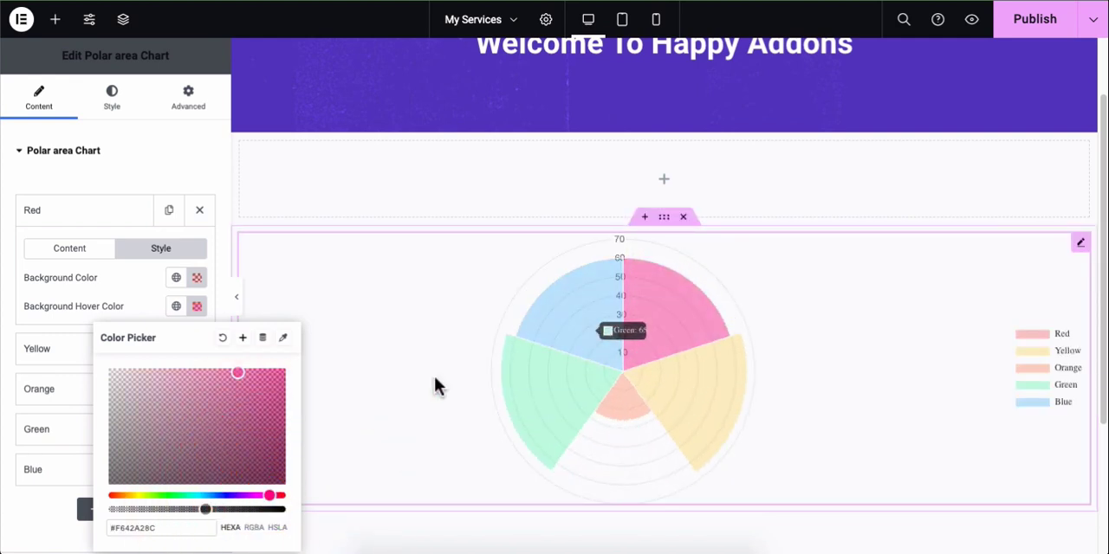
{"action": "left_click", "coordinate": [114, 495]}
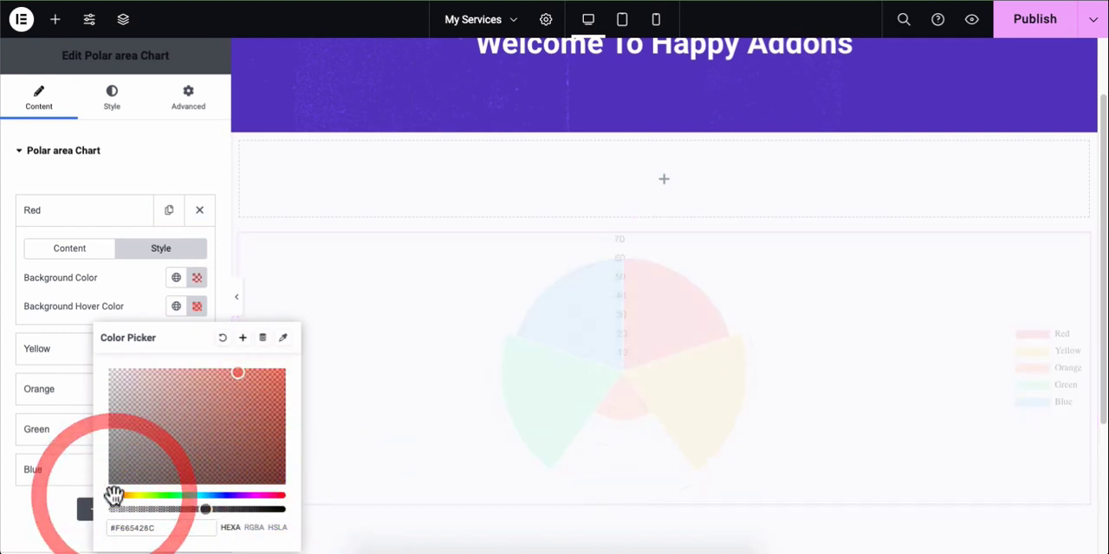
{"action": "left_click", "coordinate": [122, 274]}
{"action": "left_click", "coordinate": [108, 222]}
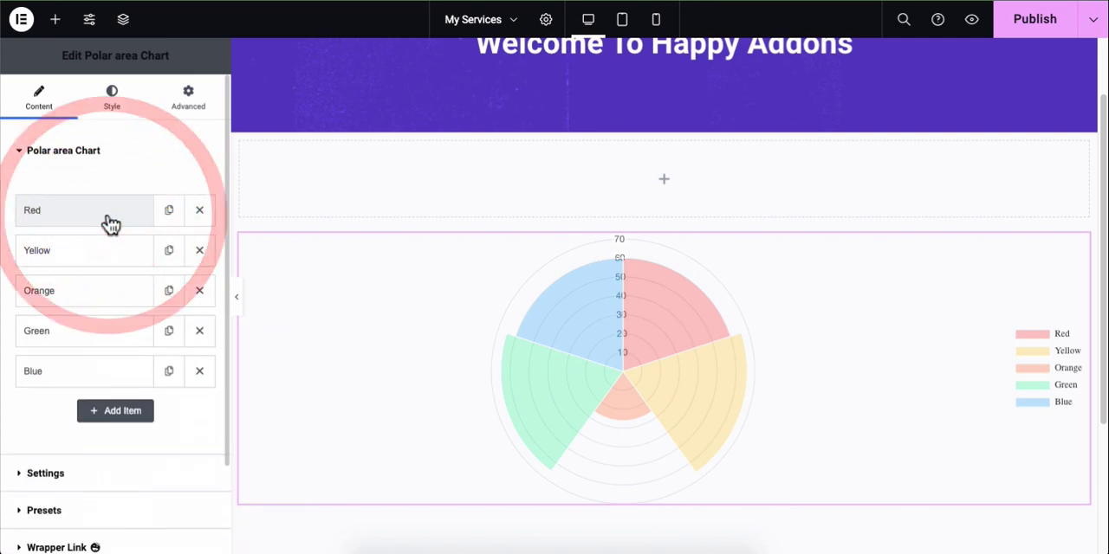
Step: Examine the Yellow, Orange, Green and Blue chart items one after another, collapsing each again
{"action": "left_click", "coordinate": [83, 257]}
{"action": "left_click", "coordinate": [79, 258]}
{"action": "left_click", "coordinate": [74, 292]}
{"action": "left_click", "coordinate": [76, 292]}
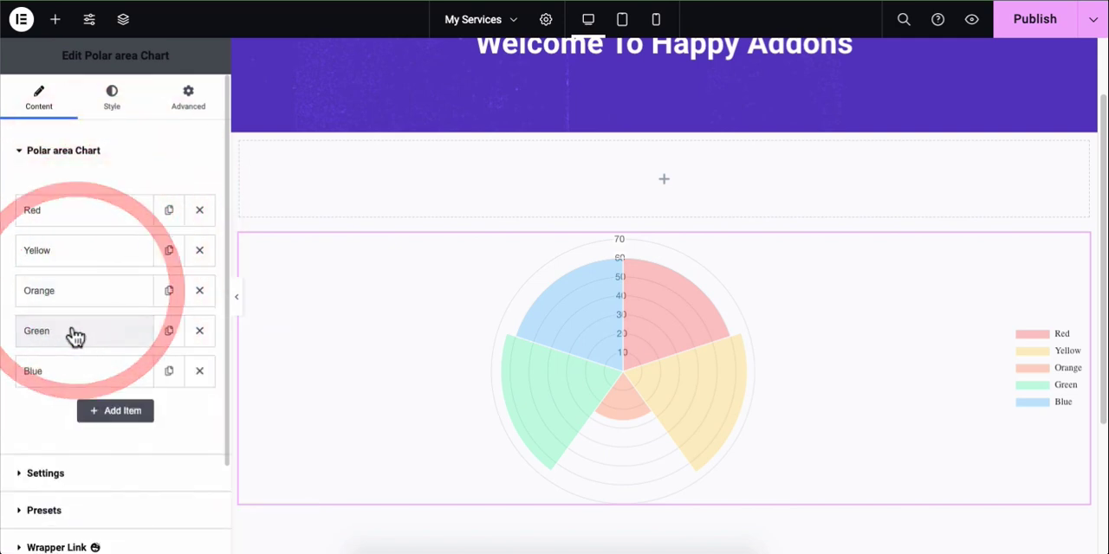
{"action": "left_click", "coordinate": [75, 336]}
{"action": "left_click", "coordinate": [71, 337]}
{"action": "left_click", "coordinate": [67, 378]}
{"action": "left_click", "coordinate": [71, 378]}
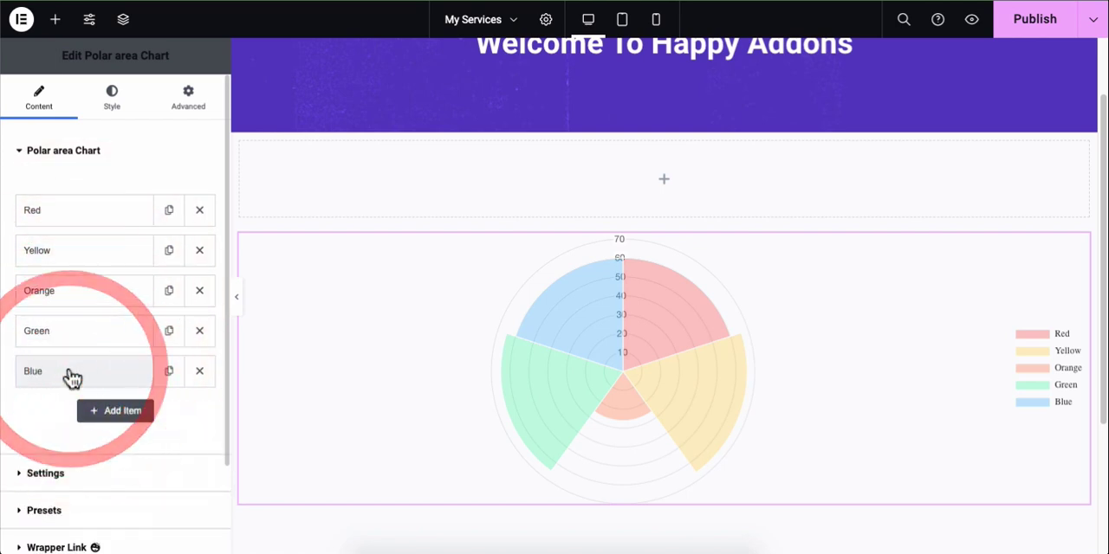
Step: Add a chart item labelled Black with a data value of 5
{"action": "left_click", "coordinate": [114, 415]}
{"action": "left_click", "coordinate": [147, 413]}
{"action": "type", "text": "Black"}
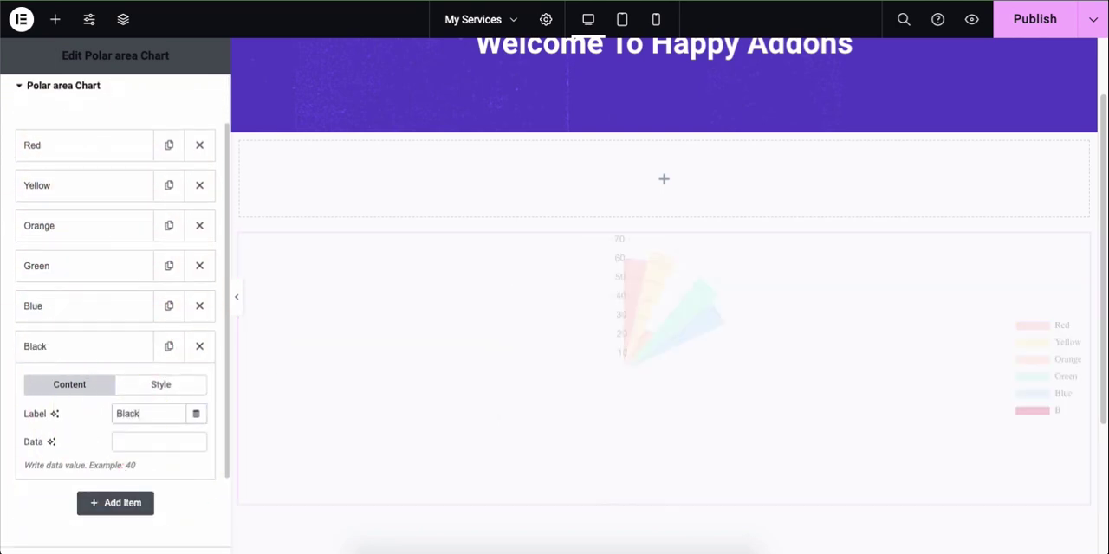
{"action": "left_click", "coordinate": [156, 444]}
{"action": "type", "text": "5"}
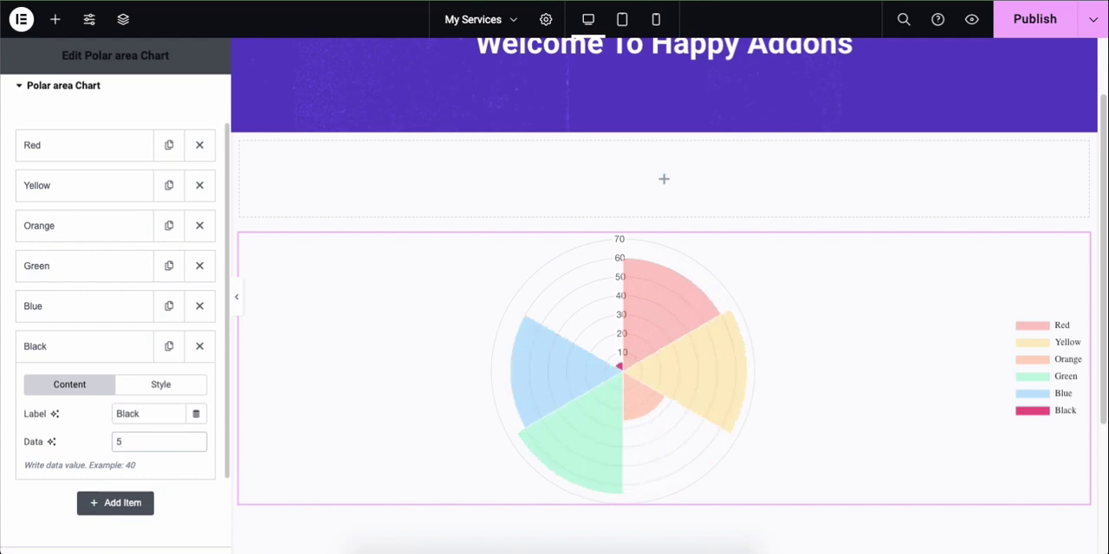
Step: Set the Black item's background color to #0E0E0E, adjust the hue for its background hover color, and collapse the Polar area Chart section
{"action": "left_click", "coordinate": [161, 384]}
{"action": "left_click", "coordinate": [197, 414]}
{"action": "left_click", "coordinate": [109, 324]}
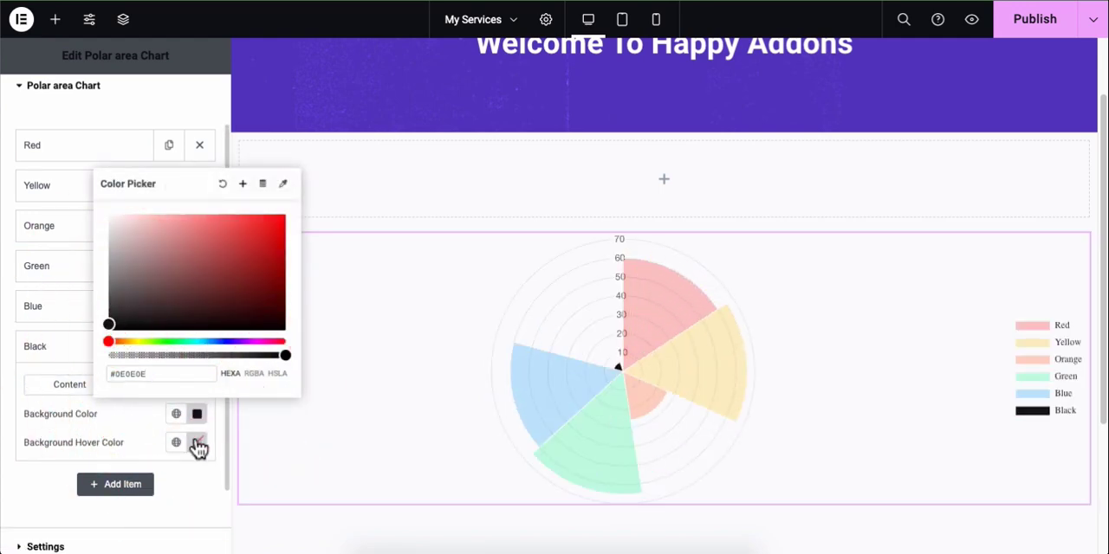
{"action": "left_click", "coordinate": [197, 443]}
{"action": "left_click", "coordinate": [162, 371]}
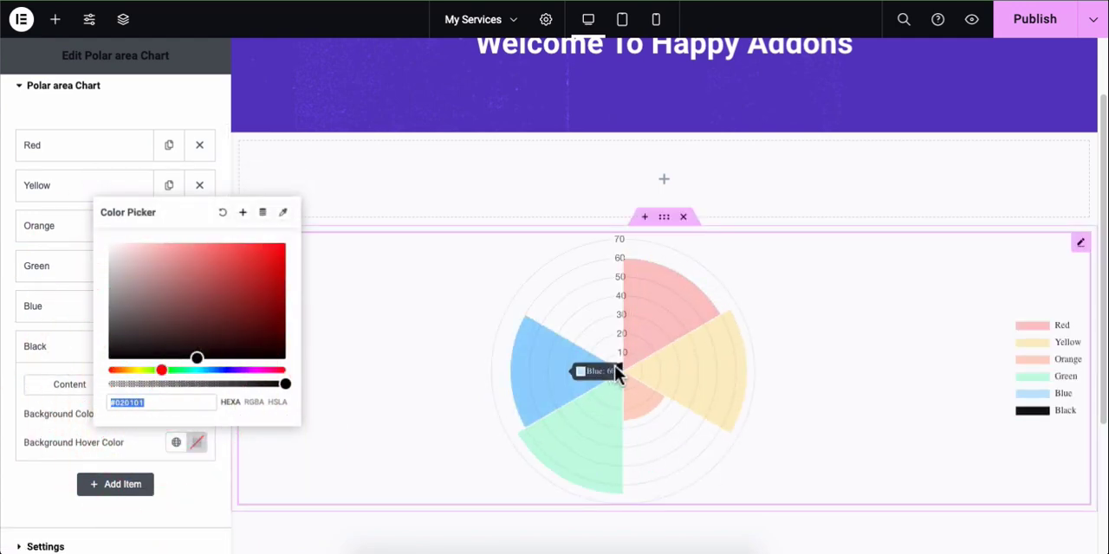
{"action": "left_click", "coordinate": [6, 376]}
{"action": "scroll", "coordinate": [9, 364], "scroll_direction": "up", "scroll_amount": 2}
{"action": "left_click", "coordinate": [62, 153]}
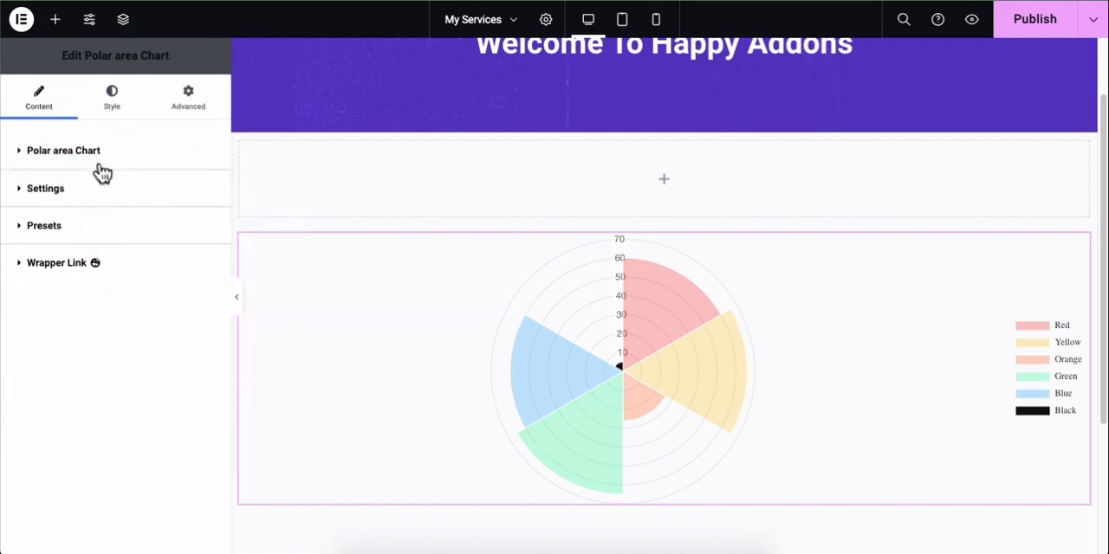
Step: Reduce the chart height to 283 and toggle the tooltips off and back on
{"action": "left_click", "coordinate": [81, 197]}
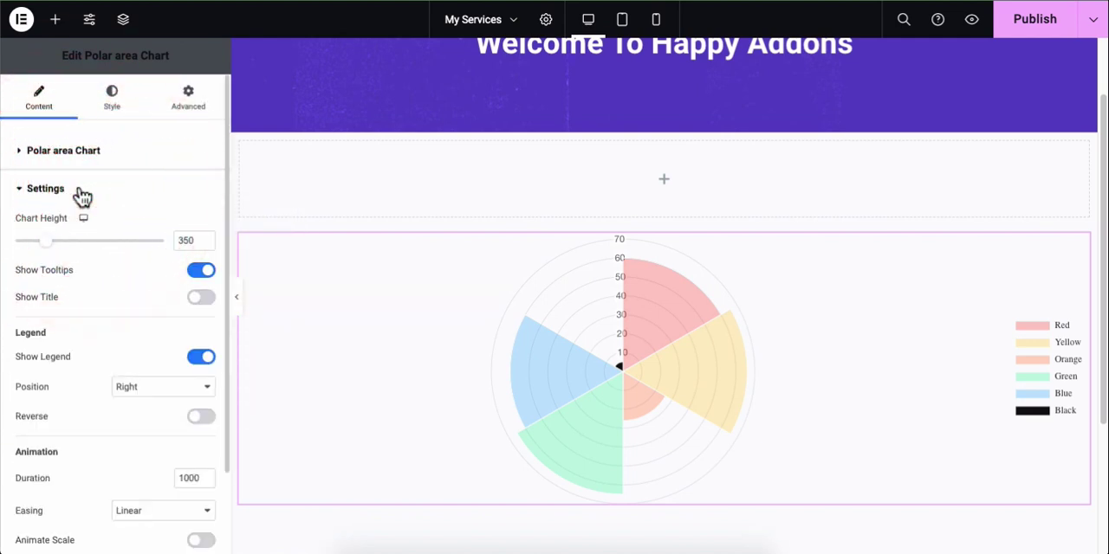
{"action": "mouse_move", "coordinate": [49, 250]}
{"action": "left_mouse_down"}
{"action": "mouse_move", "coordinate": [73, 250]}
{"action": "mouse_move", "coordinate": [43, 248]}
{"action": "left_mouse_up"}
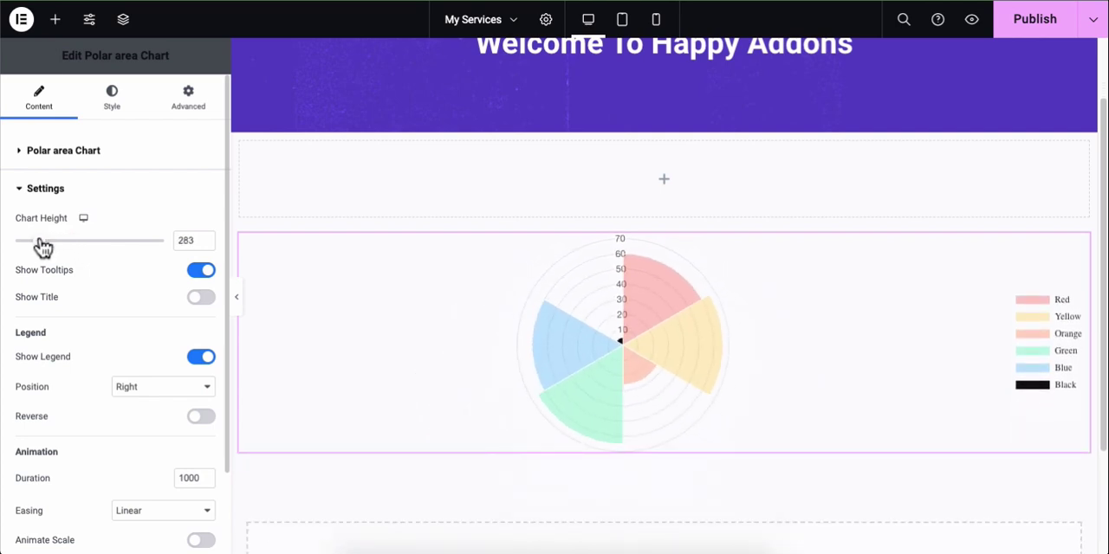
{"action": "left_click", "coordinate": [204, 272]}
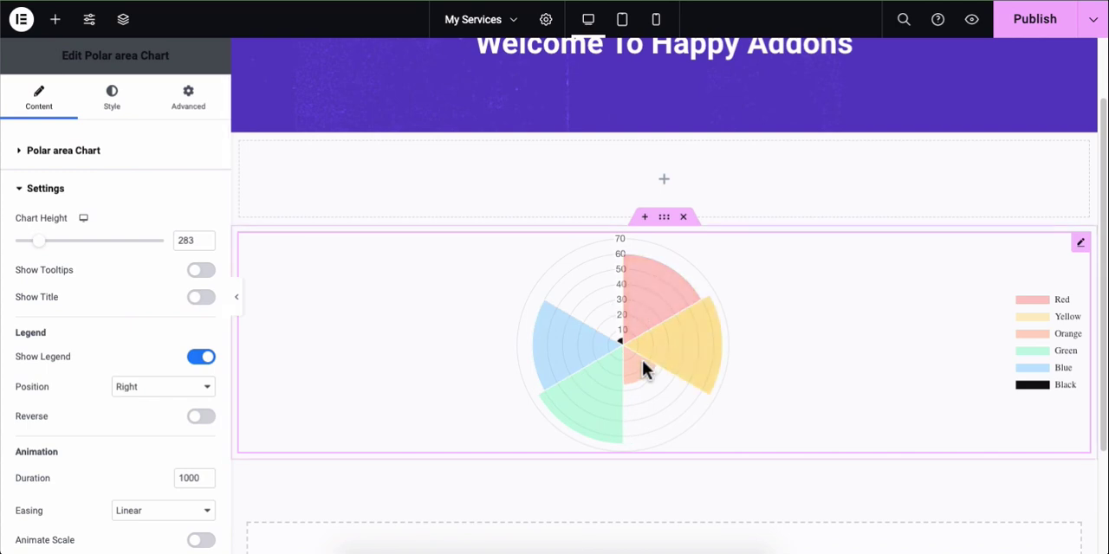
{"action": "left_click", "coordinate": [205, 272]}
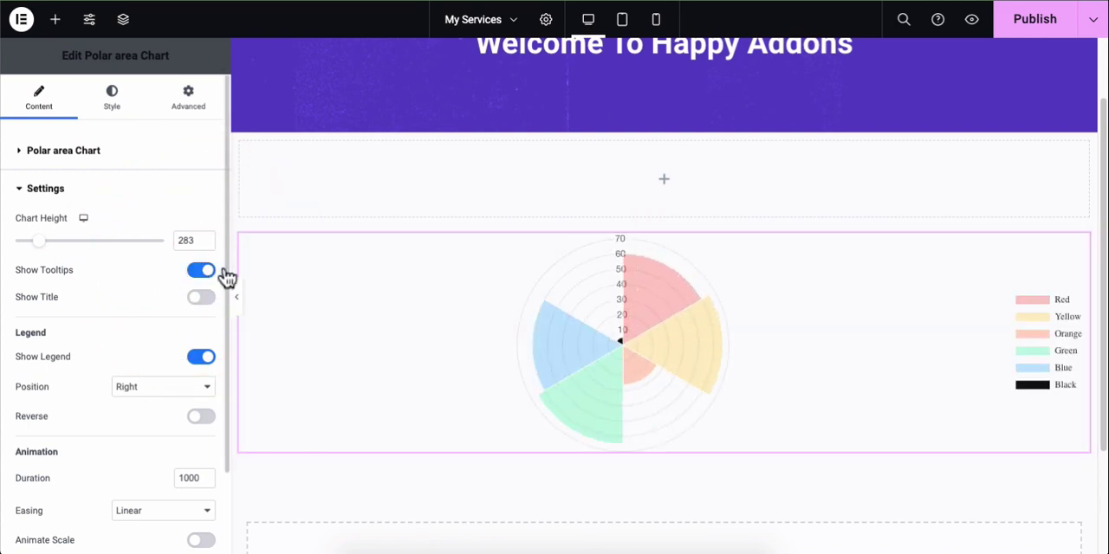
Step: Try showing the chart title and hiding the legend, restoring both settings
{"action": "left_click", "coordinate": [201, 297]}
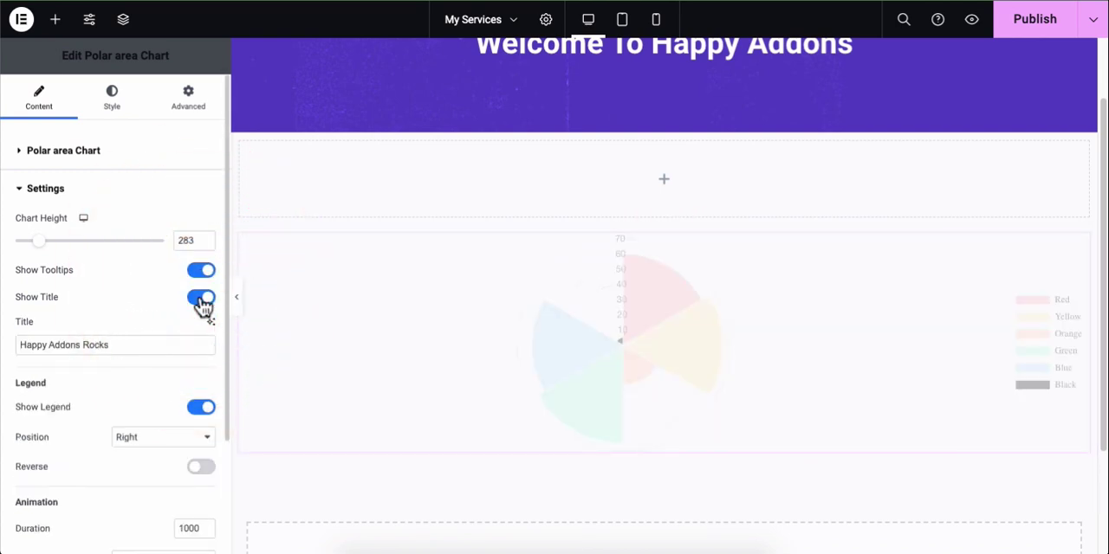
{"action": "left_click", "coordinate": [201, 299]}
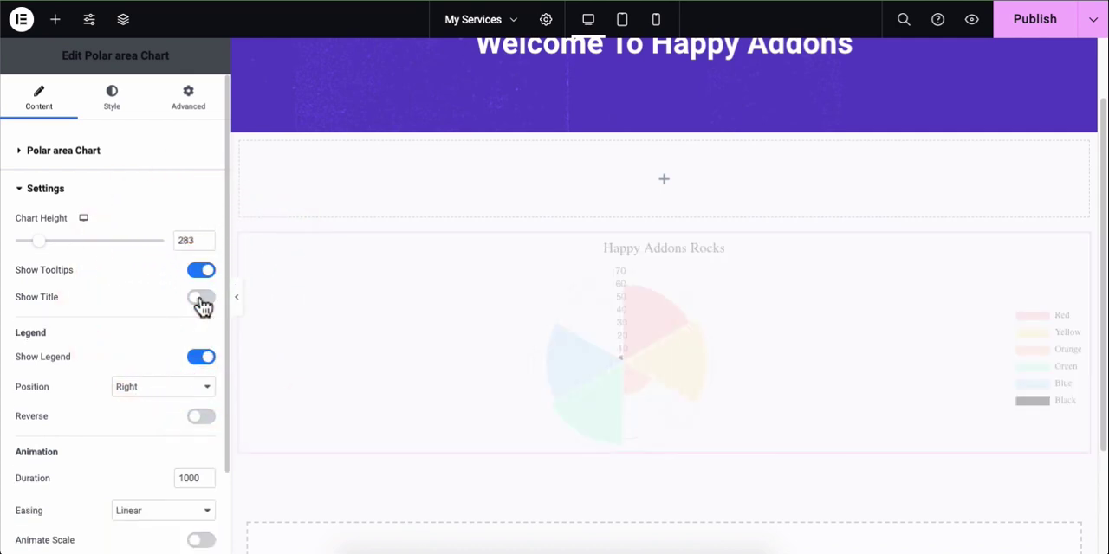
{"action": "scroll", "coordinate": [201, 303], "scroll_direction": "down", "scroll_amount": 1}
{"action": "left_click", "coordinate": [198, 299]}
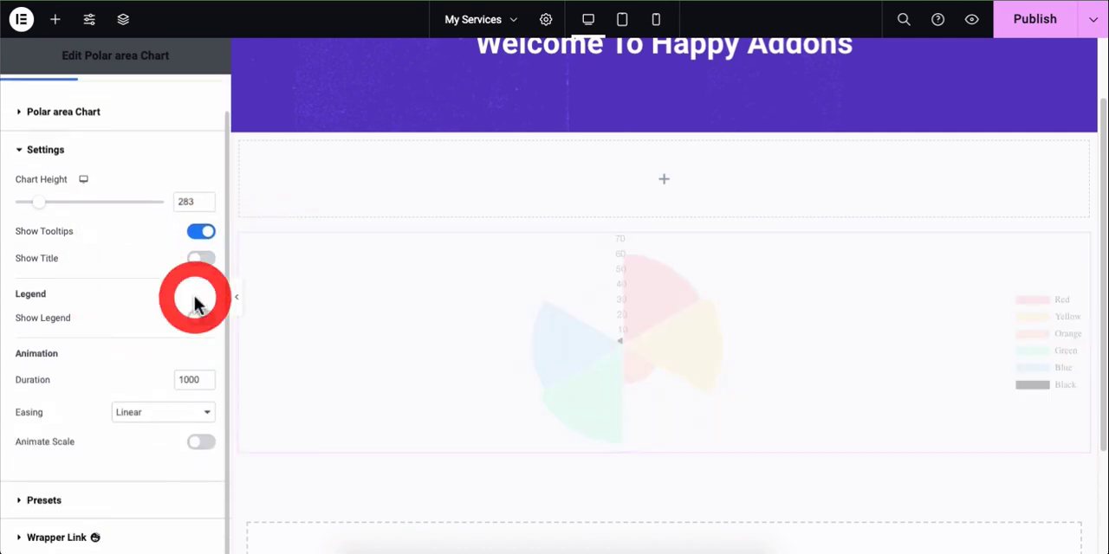
{"action": "left_click", "coordinate": [198, 320]}
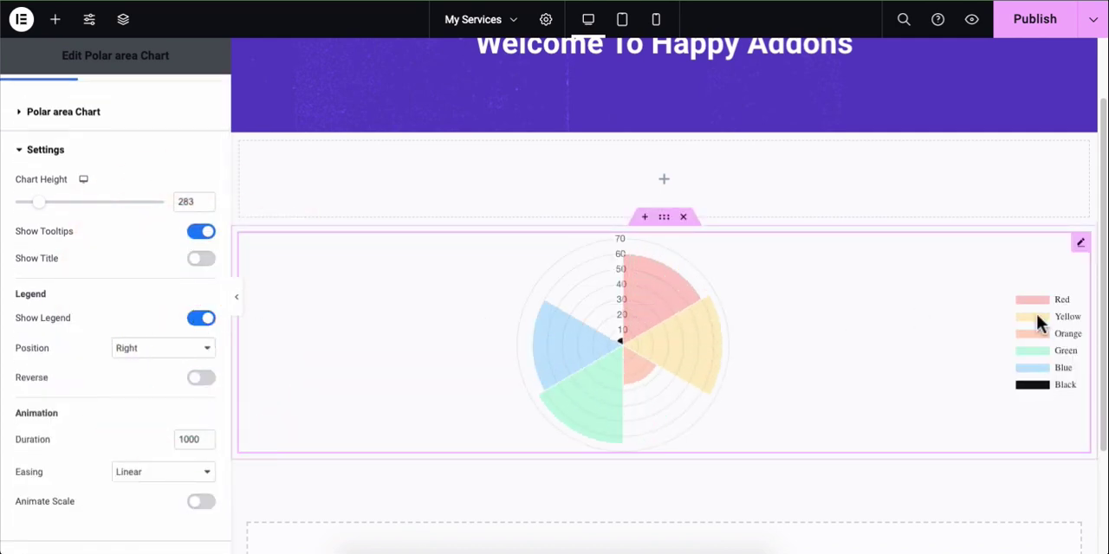
Step: Try the legend position Left, set it to Top, and toggle the reversed legend order on and off
{"action": "left_click", "coordinate": [161, 348]}
{"action": "left_click", "coordinate": [143, 319]}
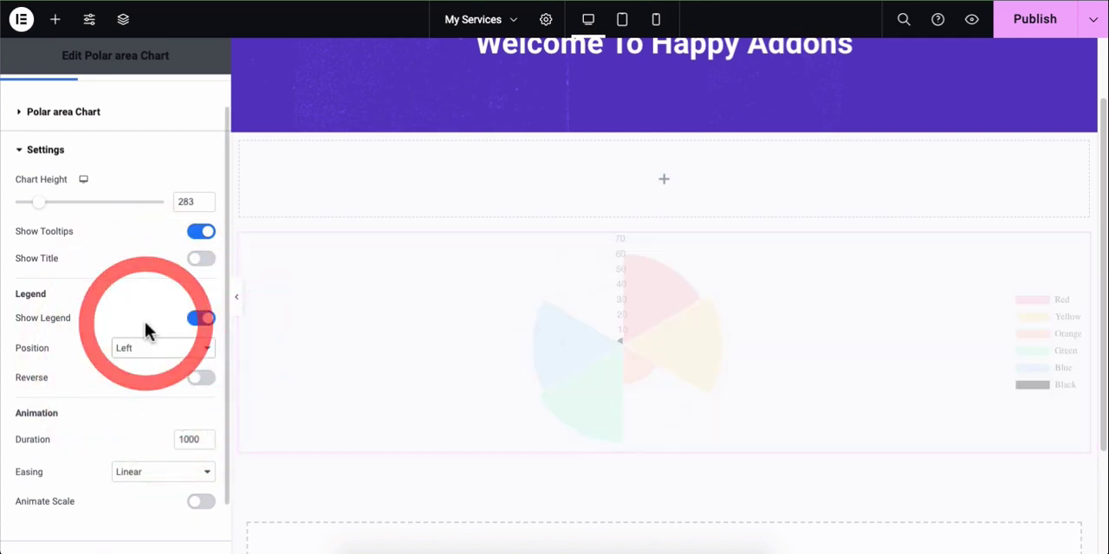
{"action": "left_click", "coordinate": [147, 348]}
{"action": "left_click", "coordinate": [147, 359]}
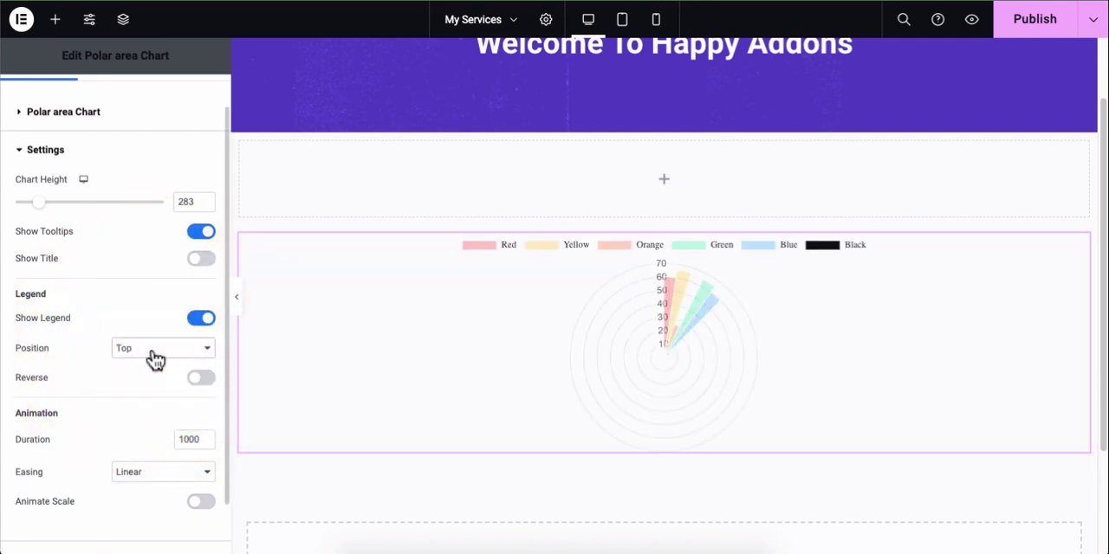
{"action": "left_click", "coordinate": [201, 381]}
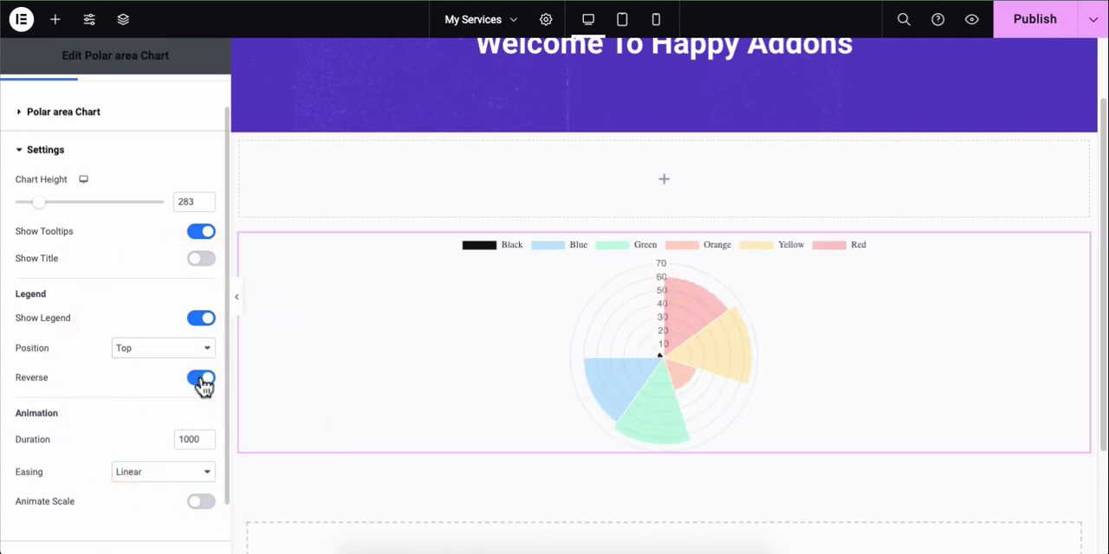
{"action": "left_click", "coordinate": [202, 382]}
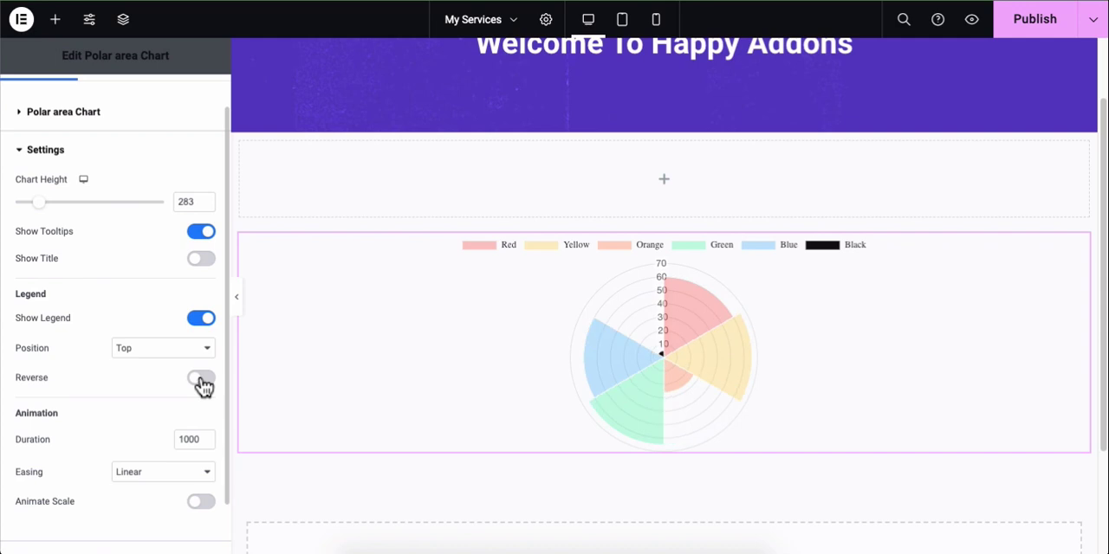
Step: Set the chart's animation duration to 1200
{"action": "scroll", "coordinate": [202, 386], "scroll_direction": "down", "scroll_amount": 1}
{"action": "double_click", "coordinate": [197, 378]}
{"action": "type", "text": "1"}
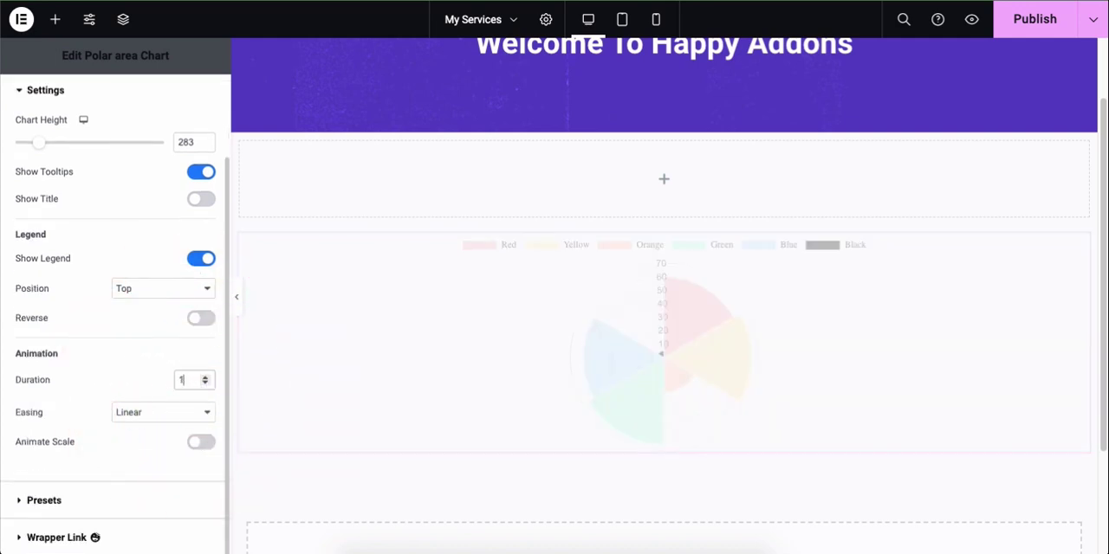
{"action": "type", "text": "200"}
Step: Try the Ease In Circ and Ease In Bounce easings, return to Linear, and toggle Animate Scale on and off
{"action": "left_click", "coordinate": [169, 414]}
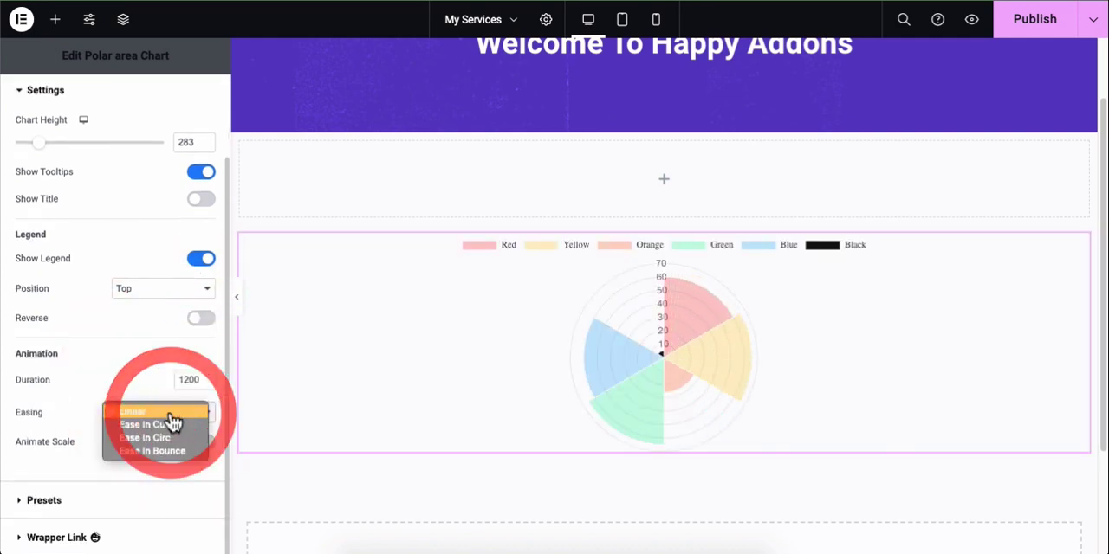
{"action": "left_click", "coordinate": [170, 420]}
{"action": "left_click", "coordinate": [171, 419]}
{"action": "left_click", "coordinate": [170, 425]}
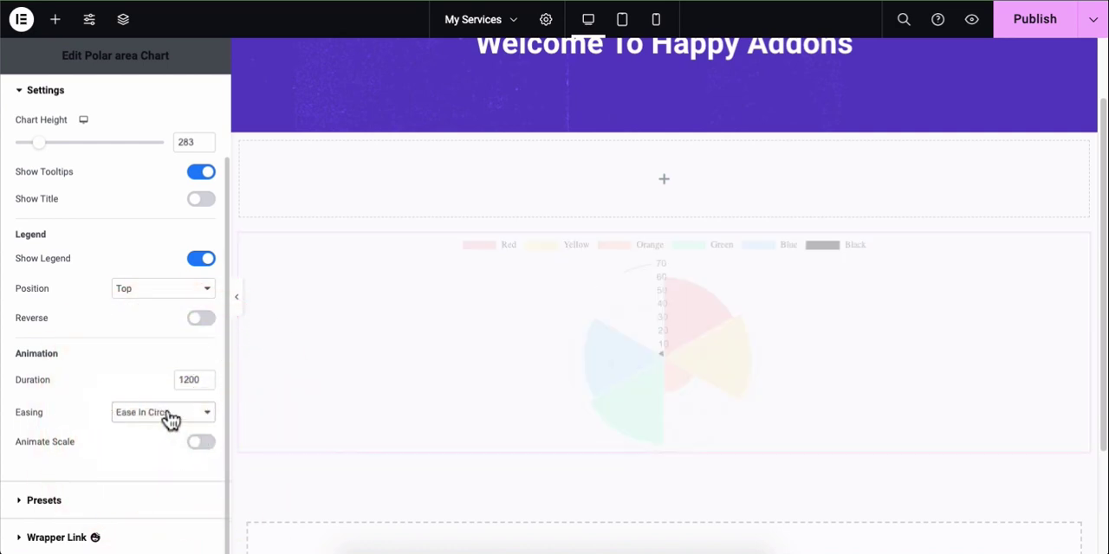
{"action": "left_click", "coordinate": [170, 419]}
{"action": "left_click", "coordinate": [163, 425]}
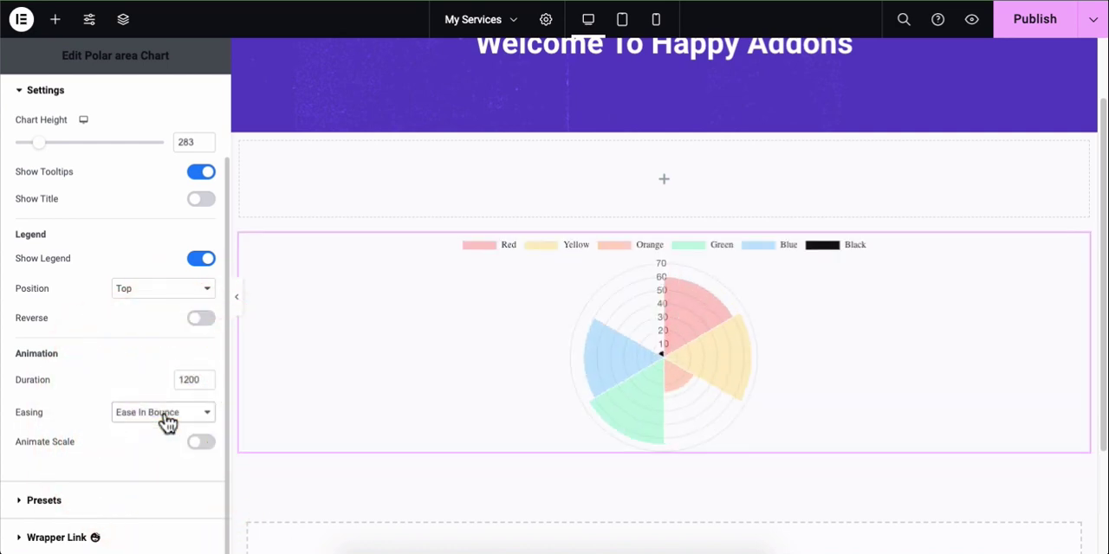
{"action": "left_click", "coordinate": [165, 422]}
{"action": "left_click", "coordinate": [165, 391]}
{"action": "left_click", "coordinate": [200, 444]}
{"action": "left_click", "coordinate": [200, 444]}
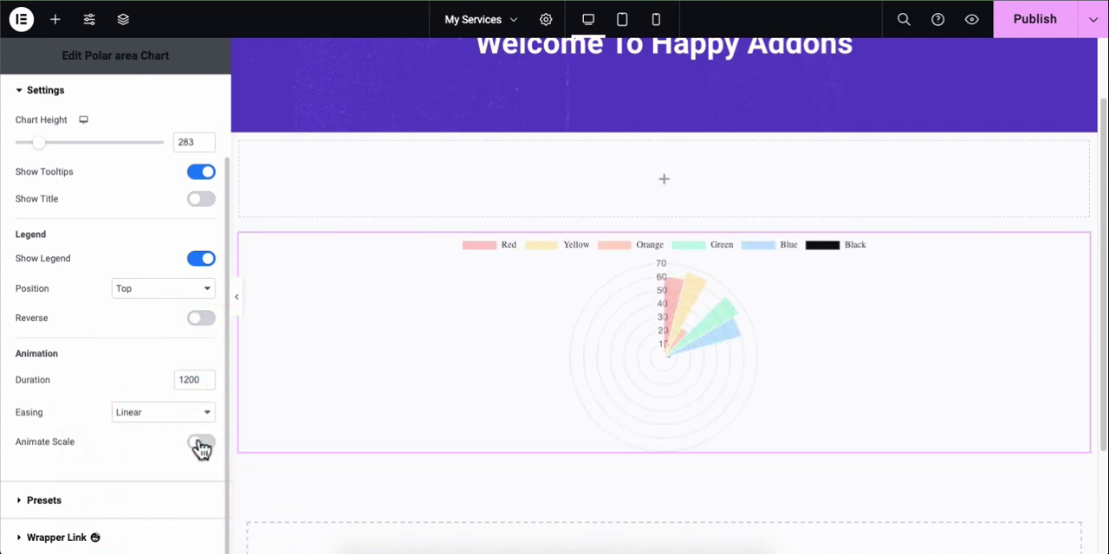
Step: Increase the chart height and collapse the Settings section
{"action": "scroll", "coordinate": [208, 257], "scroll_direction": "up", "scroll_amount": 2}
{"action": "left_click", "coordinate": [193, 194]}
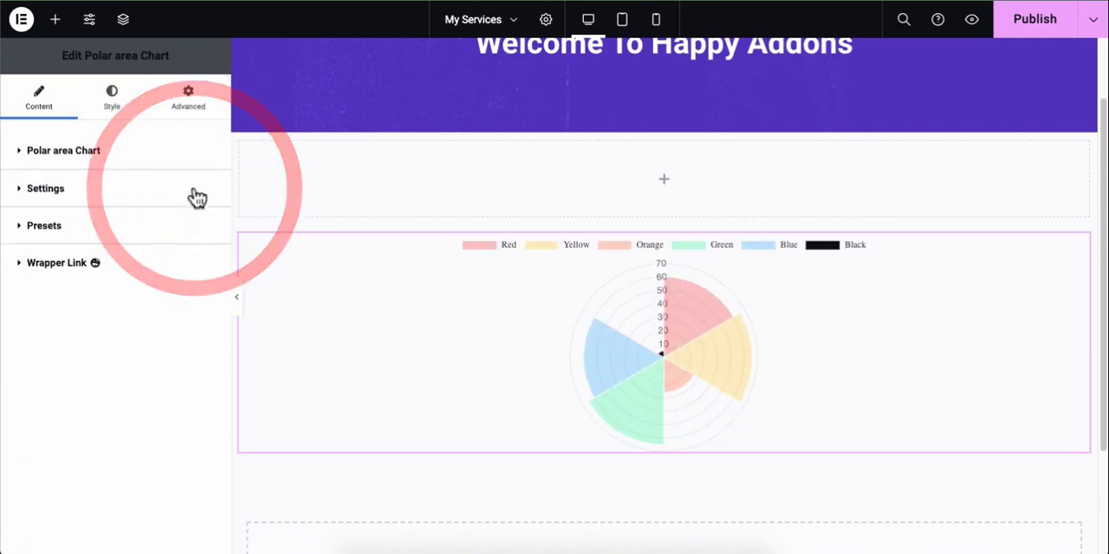
Step: Set the chart's common style padding to 20 px on all four sides
{"action": "left_click", "coordinate": [110, 100]}
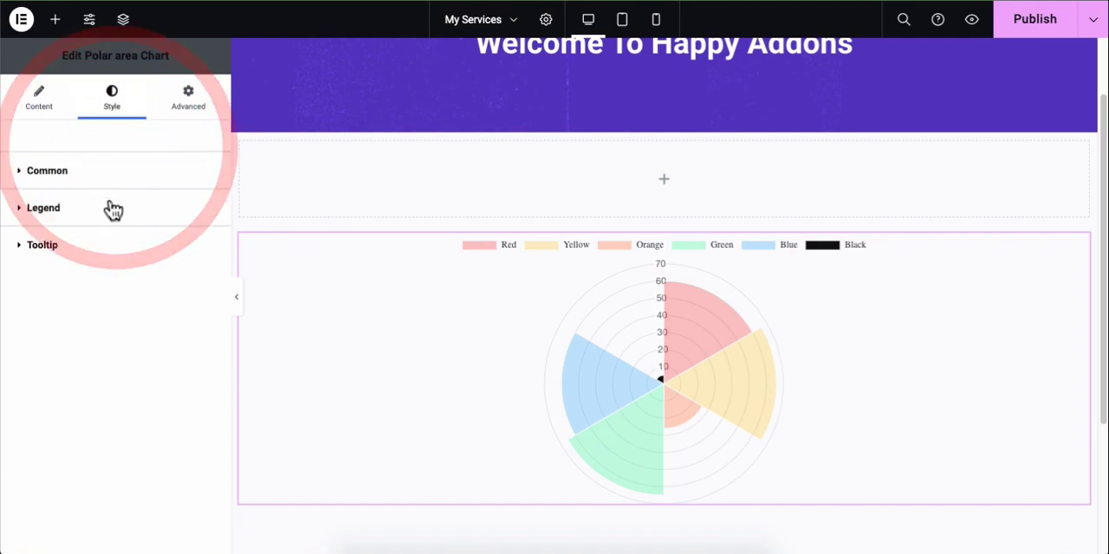
{"action": "left_click", "coordinate": [171, 223]}
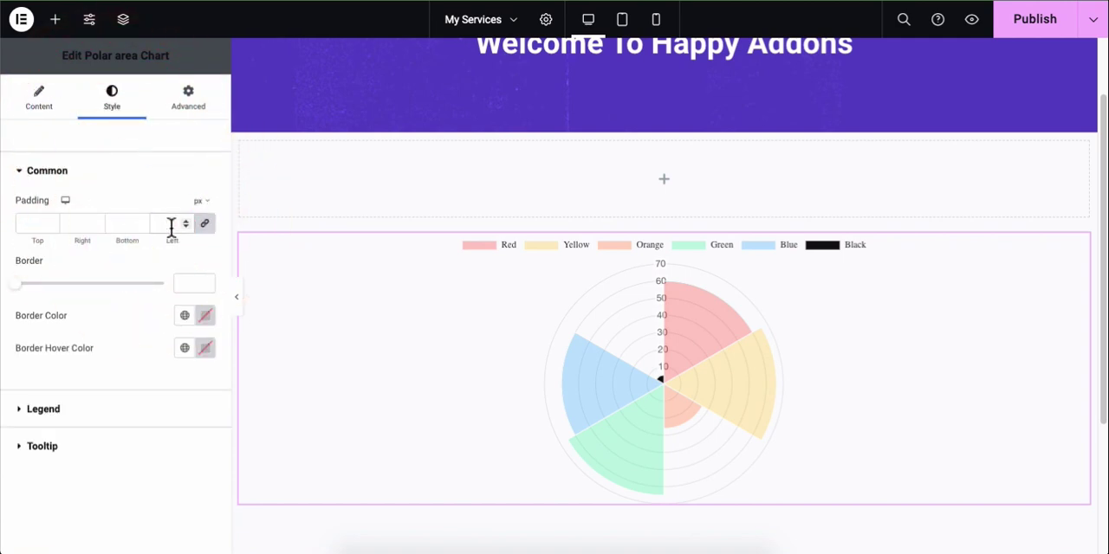
{"action": "type", "text": "20"}
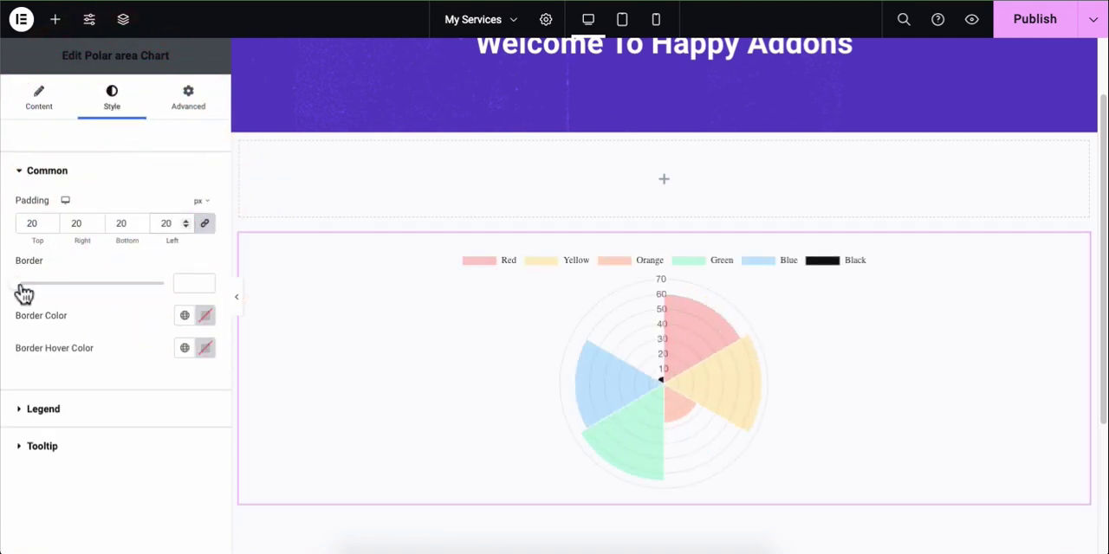
Step: Try a chart border of 50, clear the value, and collapse the Common section
{"action": "left_click_drag", "start_coordinate": [23, 294], "coordinate": [89, 284]}
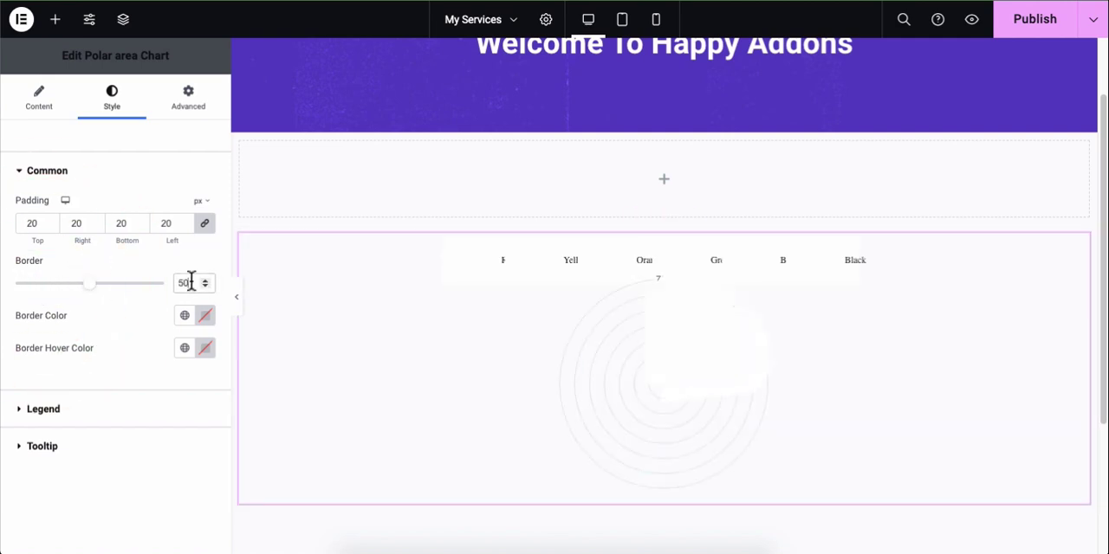
{"action": "double_click", "coordinate": [190, 283]}
{"action": "key", "text": "BackSpace"}
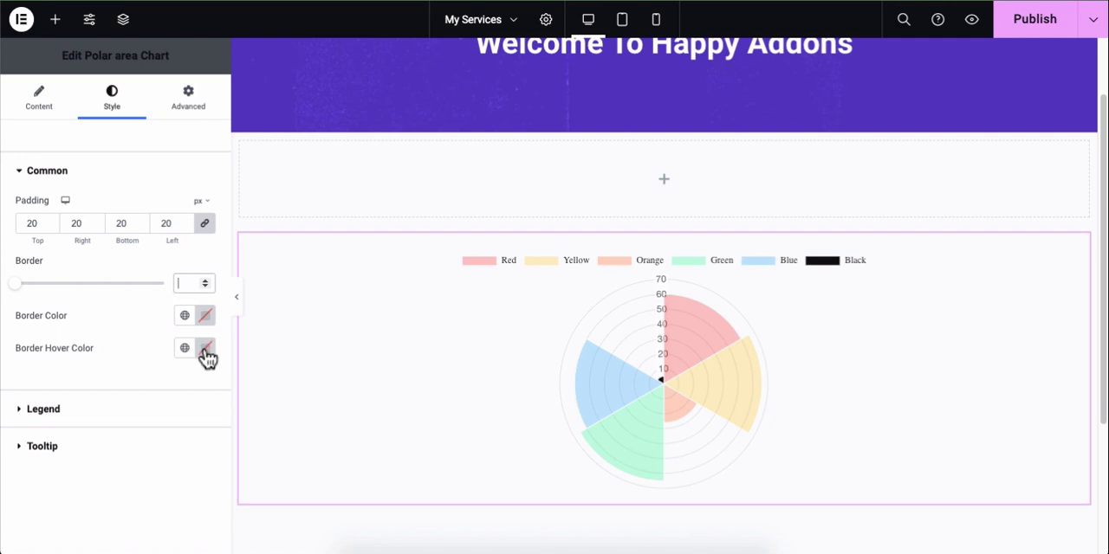
{"action": "left_click", "coordinate": [180, 173]}
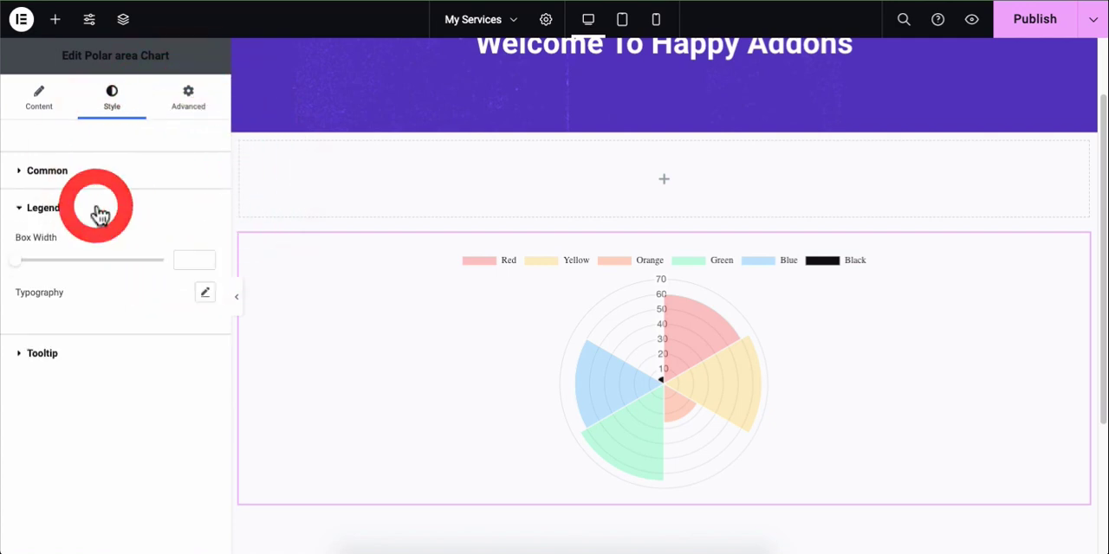
Step: Try a legend box width of 15, clear it, and view the legend's typography options
{"action": "left_click_drag", "start_coordinate": [16, 261], "coordinate": [40, 263]}
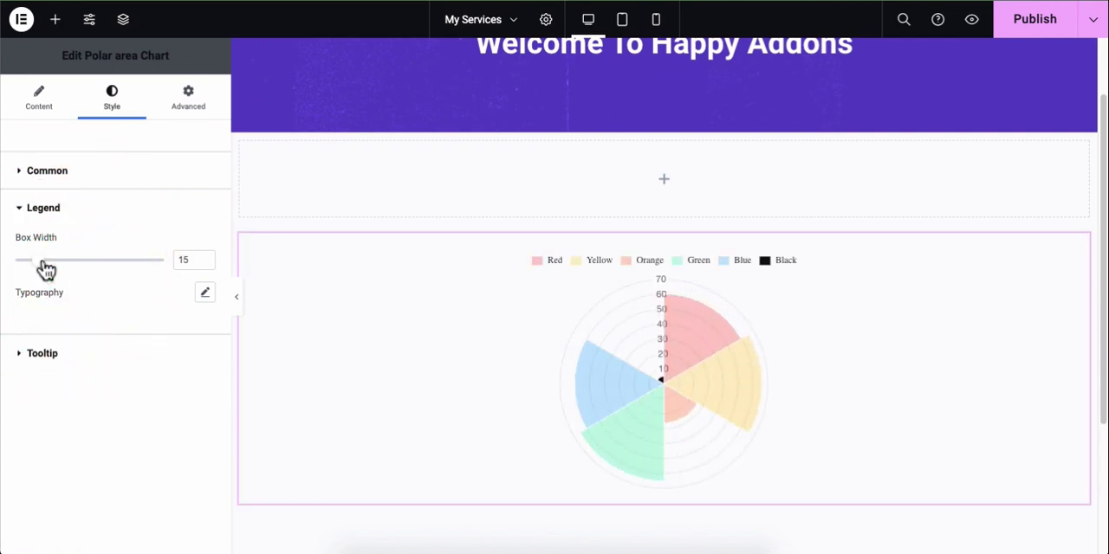
{"action": "left_click", "coordinate": [190, 257]}
{"action": "key", "text": "BackSpace"}
{"action": "key", "text": "BackSpace"}
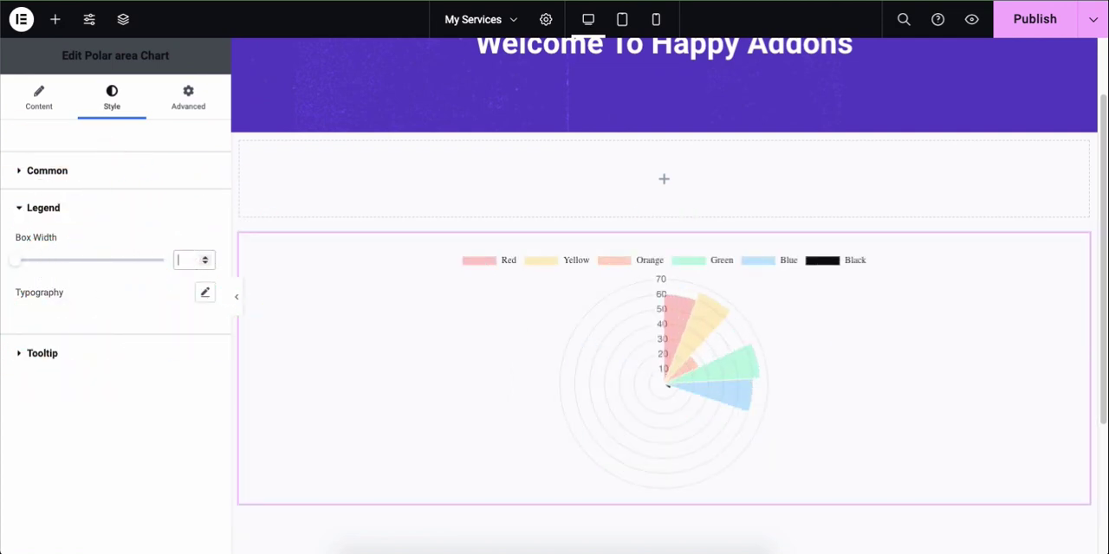
{"action": "left_click", "coordinate": [204, 292]}
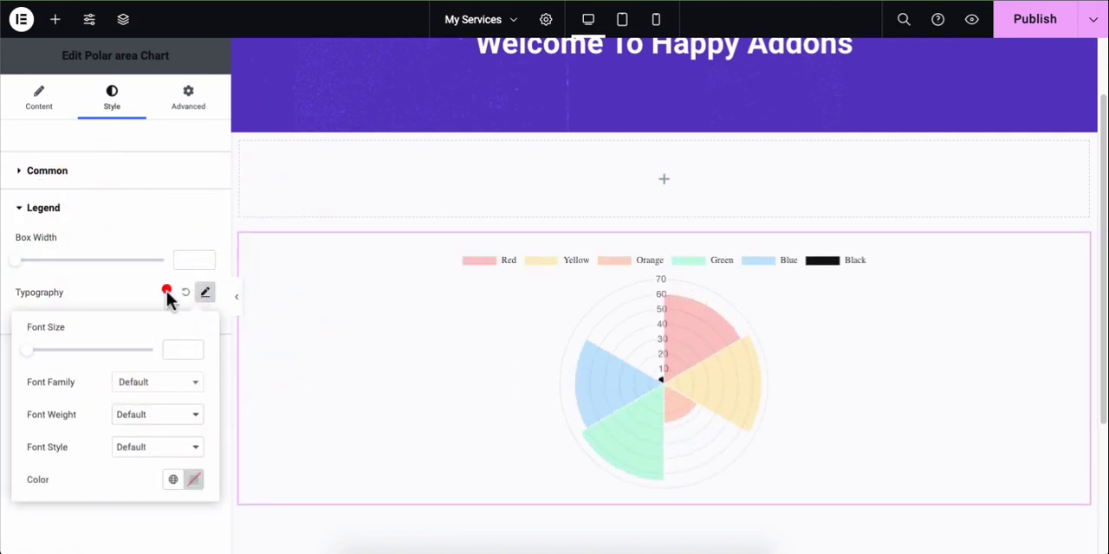
{"action": "left_click", "coordinate": [164, 210]}
Step: Try a tooltip padding of 19 and clear the value again
{"action": "left_click", "coordinate": [161, 246]}
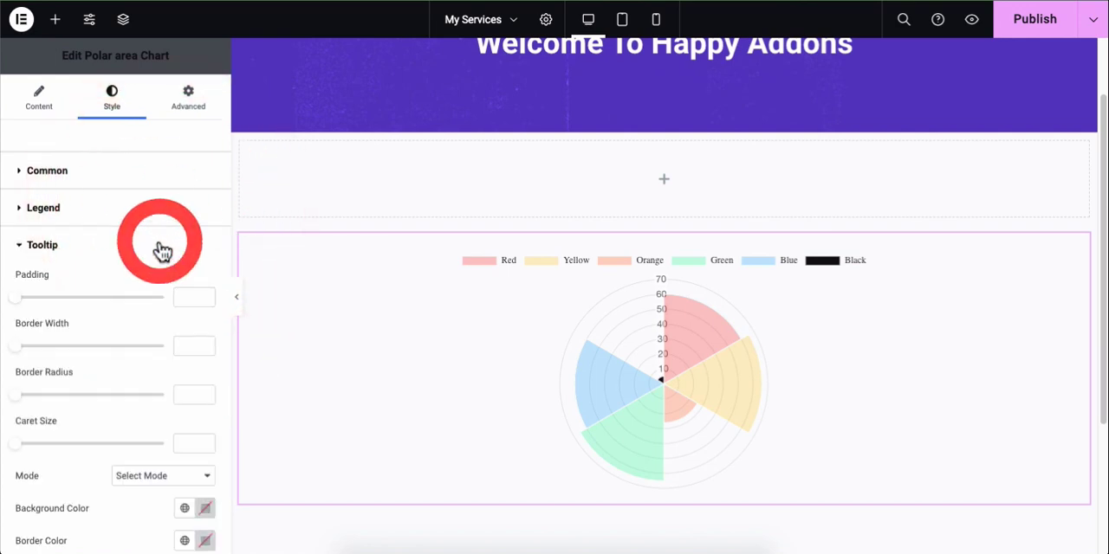
{"action": "scroll", "coordinate": [158, 249], "scroll_direction": "down", "scroll_amount": 1}
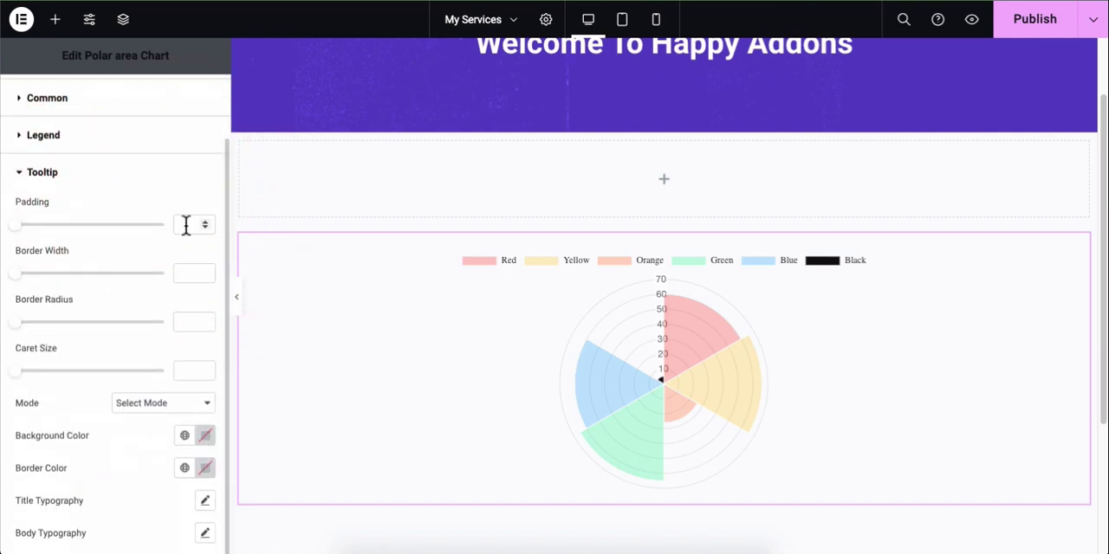
{"action": "type", "text": "19"}
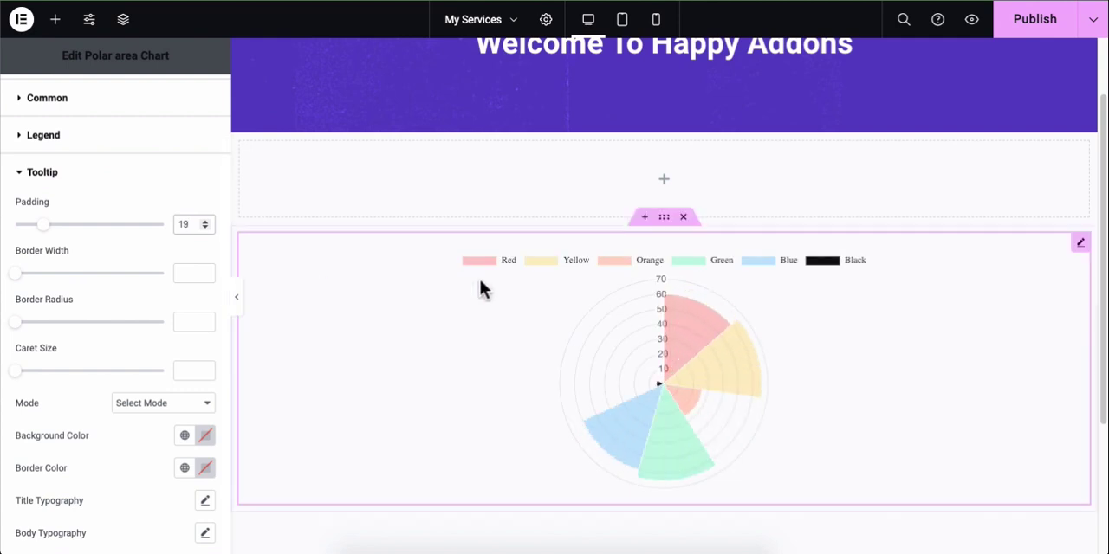
{"action": "mouse_move", "coordinate": [663, 351]}
{"action": "key", "text": "BackSpace"}
{"action": "key", "text": "BackSpace"}
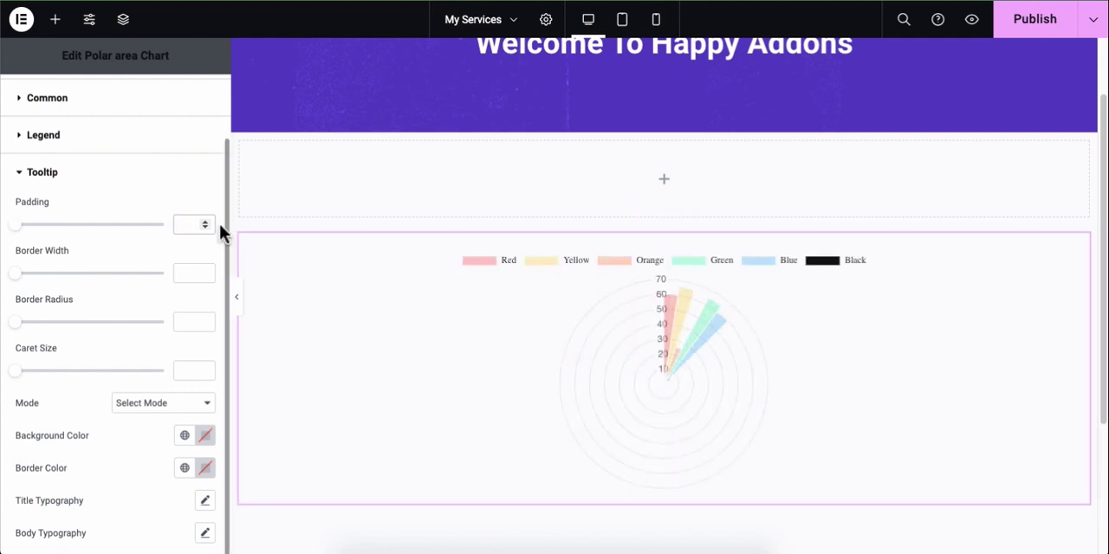
Step: Try a tooltip border width of 2 and a border radius of 4, clearing each value
{"action": "left_click", "coordinate": [199, 272]}
{"action": "type", "text": "2"}
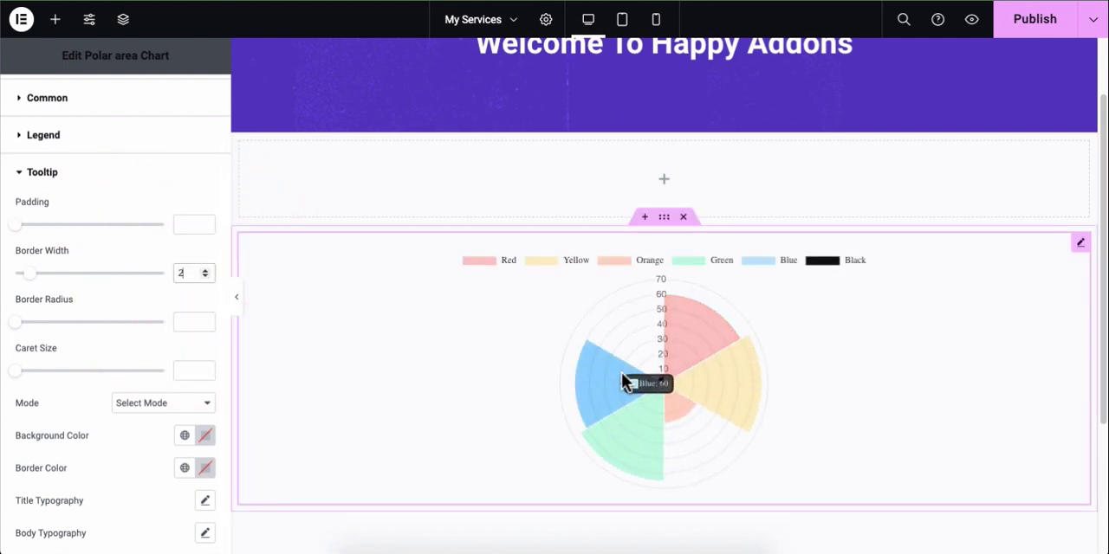
{"action": "key", "text": "BackSpace"}
{"action": "left_click", "coordinate": [193, 321]}
{"action": "type", "text": "4"}
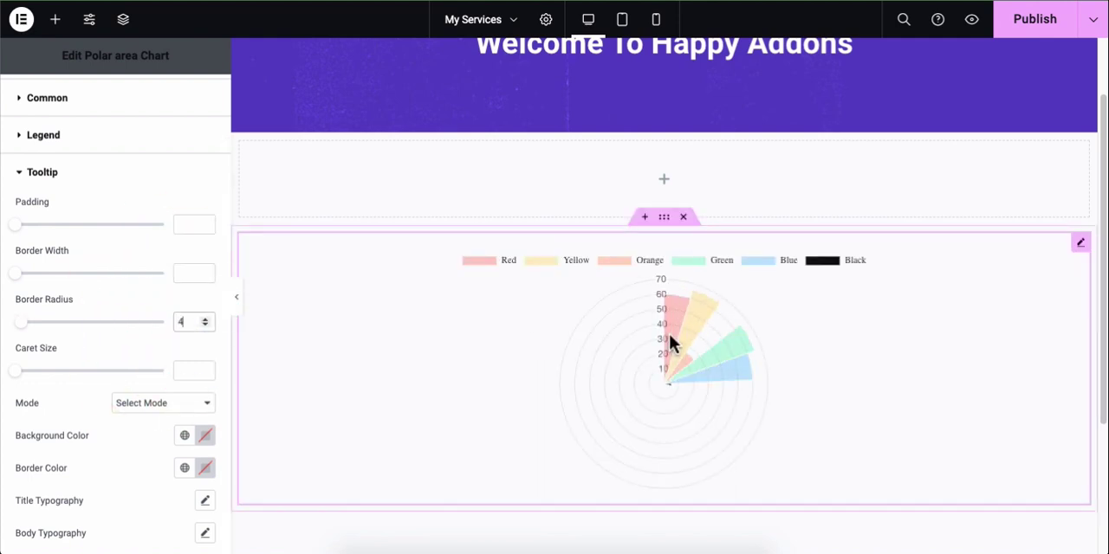
{"action": "key", "text": "BackSpace"}
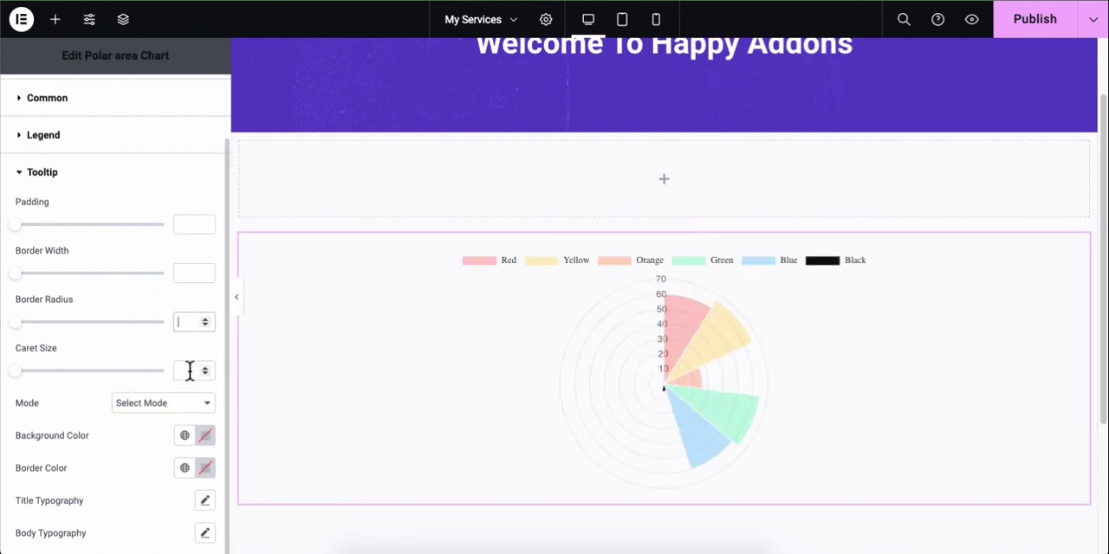
Step: Try a tooltip caret size of 5, set it to 0, and view the tooltip mode choices
{"action": "left_click", "coordinate": [185, 372]}
{"action": "type", "text": "5"}
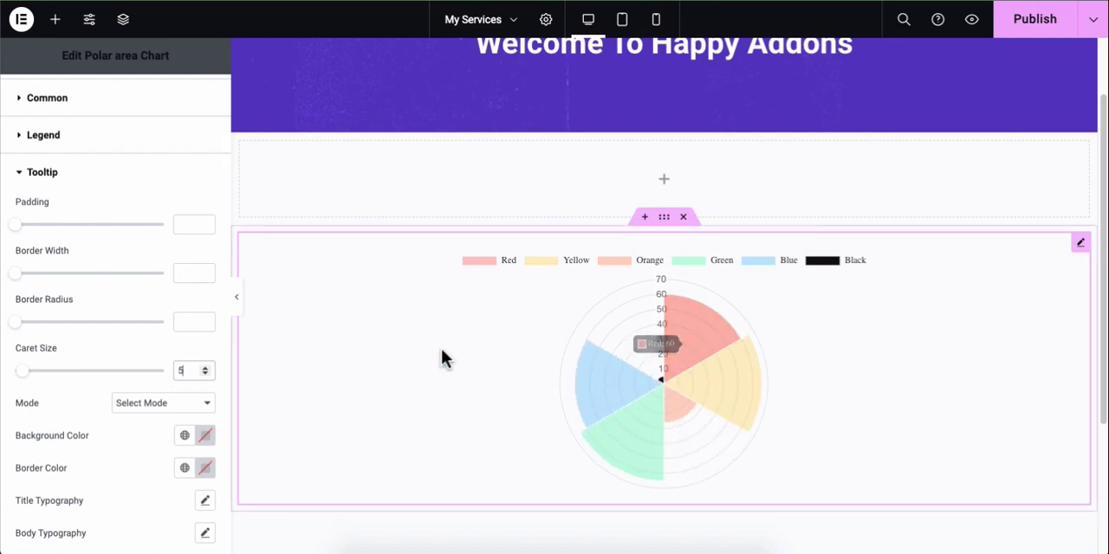
{"action": "key", "text": "BackSpace"}
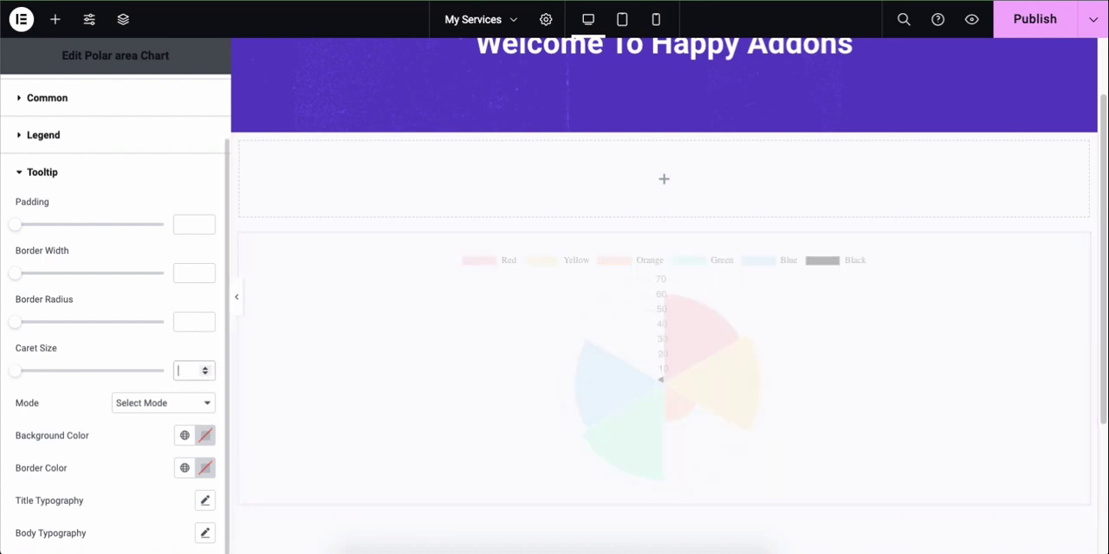
{"action": "type", "text": "0"}
{"action": "left_click", "coordinate": [161, 400]}
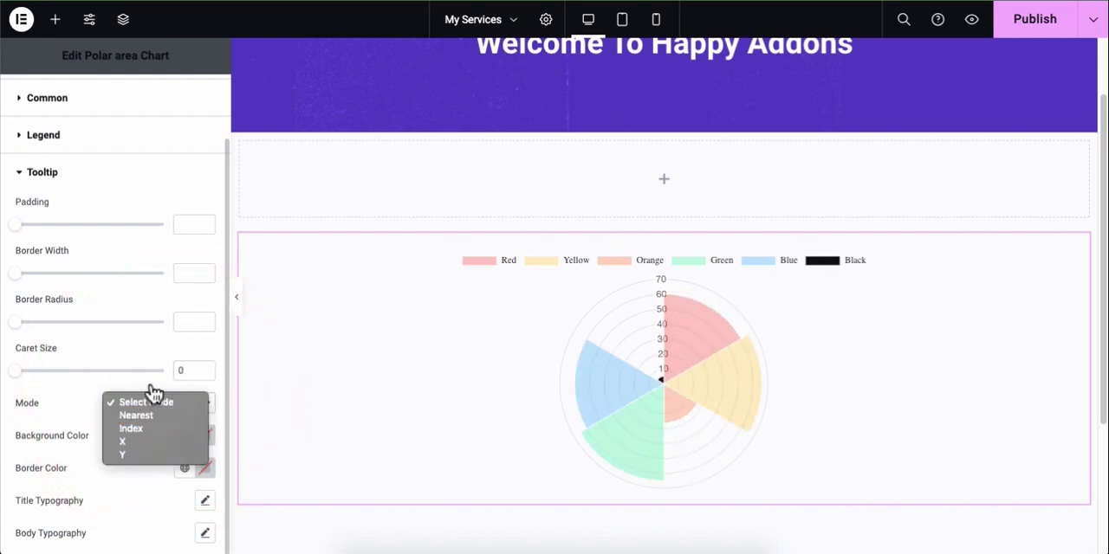
{"action": "left_click", "coordinate": [152, 388]}
Step: Try a dark green tooltip background, then set the background color to black
{"action": "left_click", "coordinate": [204, 436]}
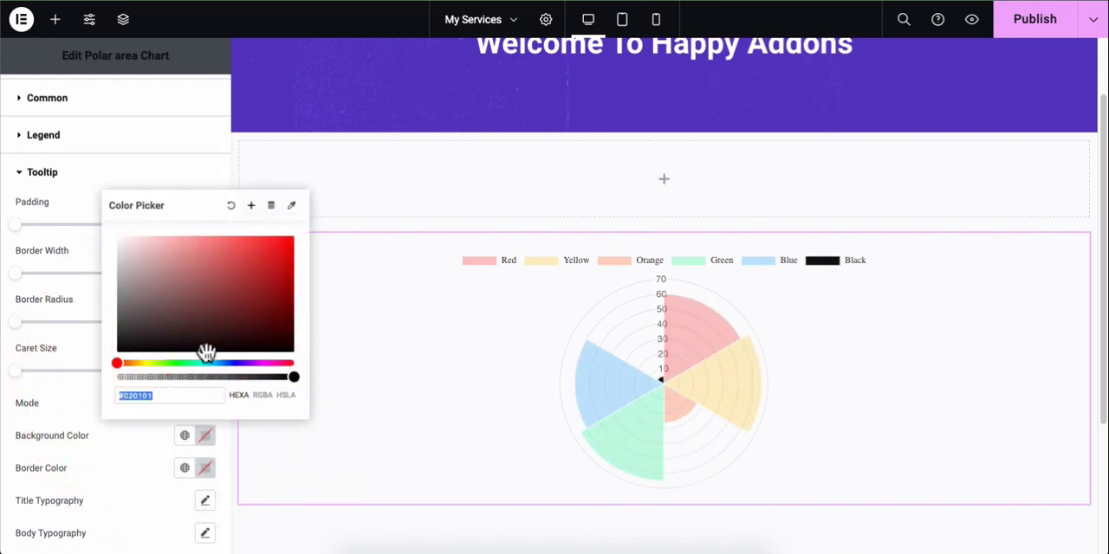
{"action": "left_click", "coordinate": [188, 317]}
{"action": "left_click", "coordinate": [177, 362]}
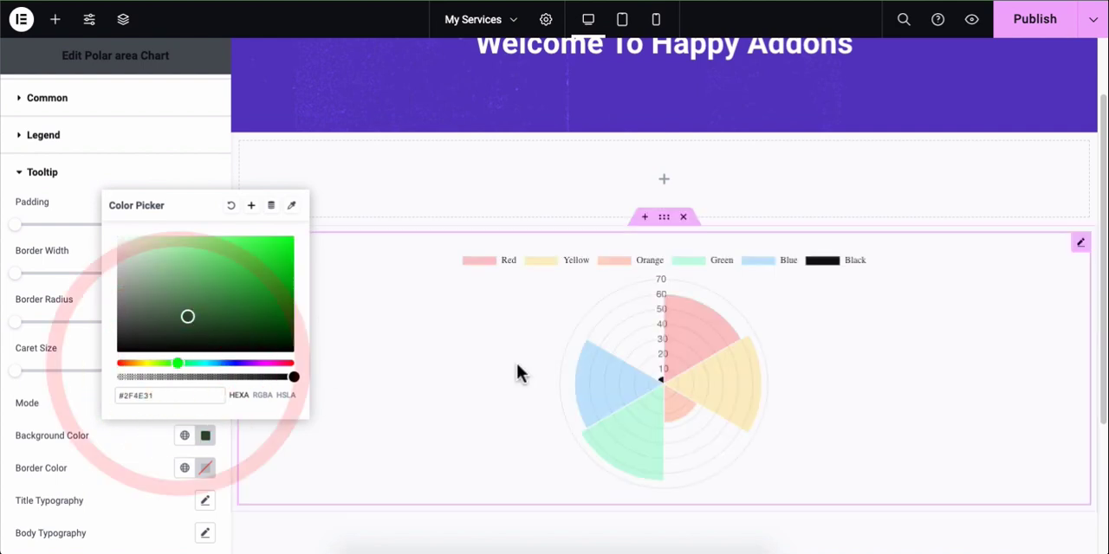
{"action": "left_click", "coordinate": [185, 349]}
{"action": "left_click", "coordinate": [153, 468]}
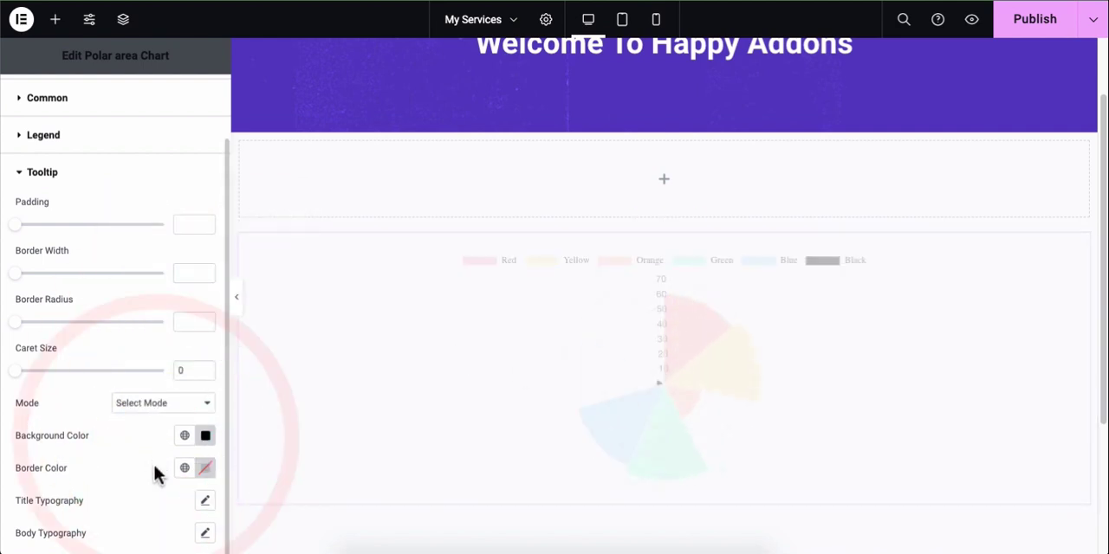
Step: Set the tooltip's border color to black
{"action": "left_click", "coordinate": [205, 470]}
{"action": "left_click", "coordinate": [161, 317]}
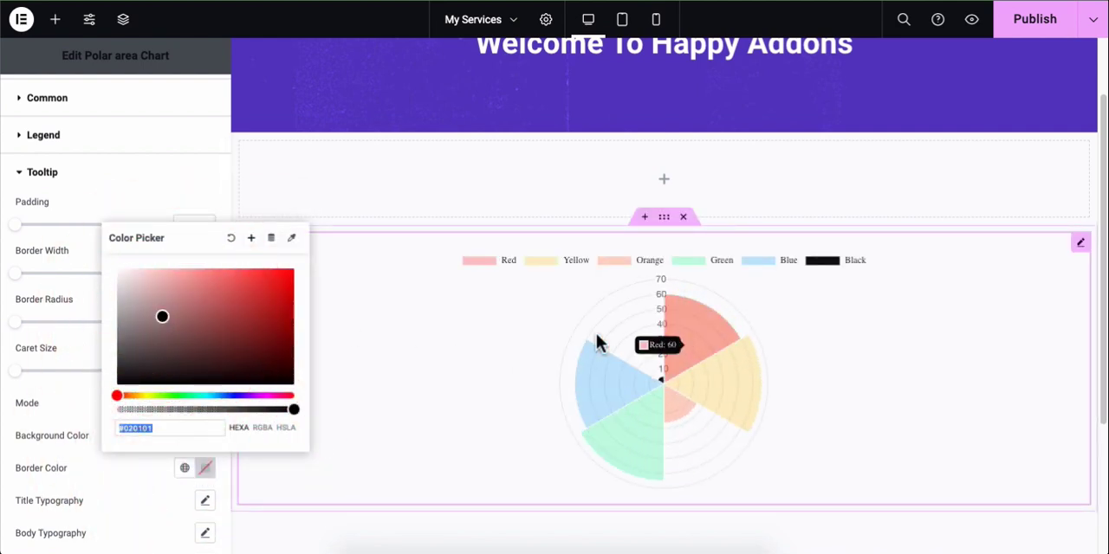
{"action": "left_click", "coordinate": [148, 462]}
Step: View the typography options for the tooltip's title and body text
{"action": "left_click", "coordinate": [206, 500]}
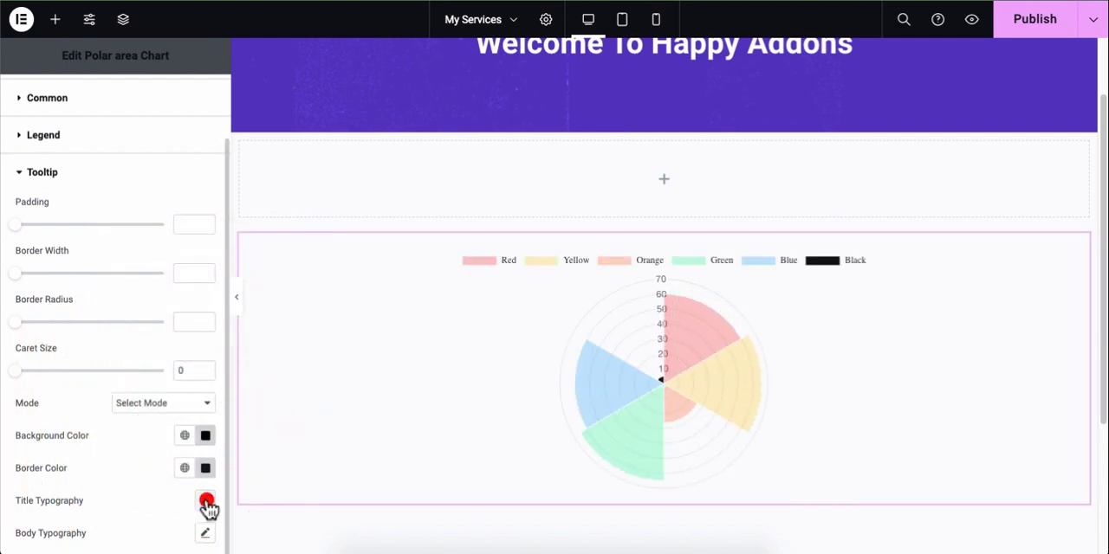
{"action": "left_click", "coordinate": [156, 346]}
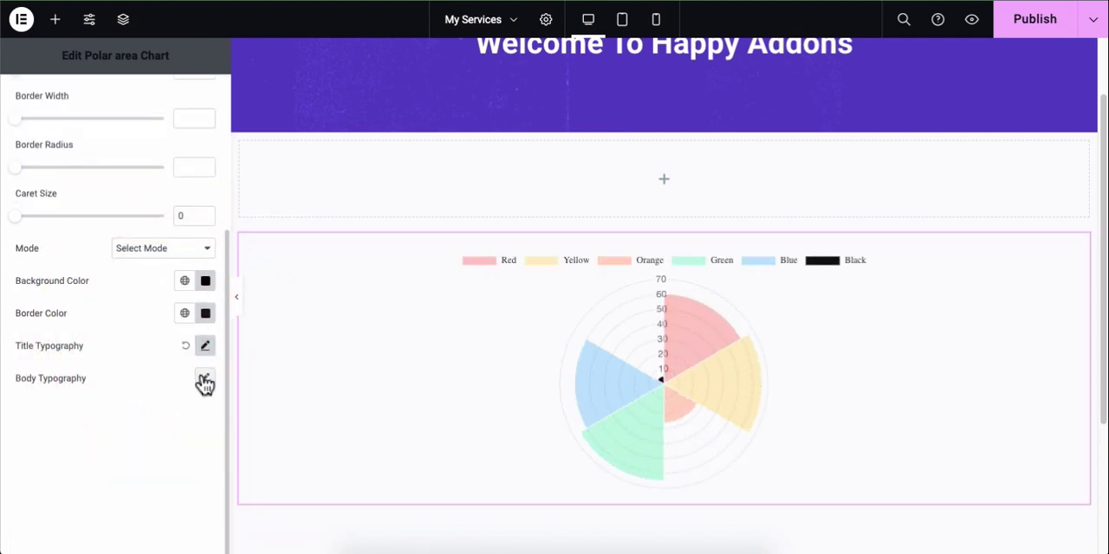
{"action": "scroll", "coordinate": [204, 384], "scroll_direction": "up", "scroll_amount": 3}
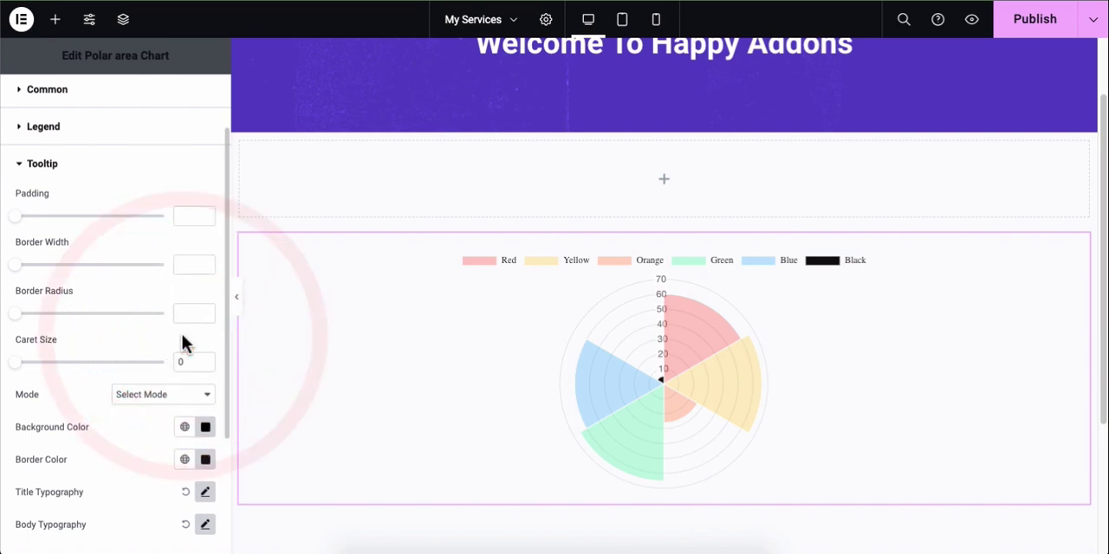
{"action": "scroll", "coordinate": [205, 530], "scroll_direction": "down", "scroll_amount": 2}
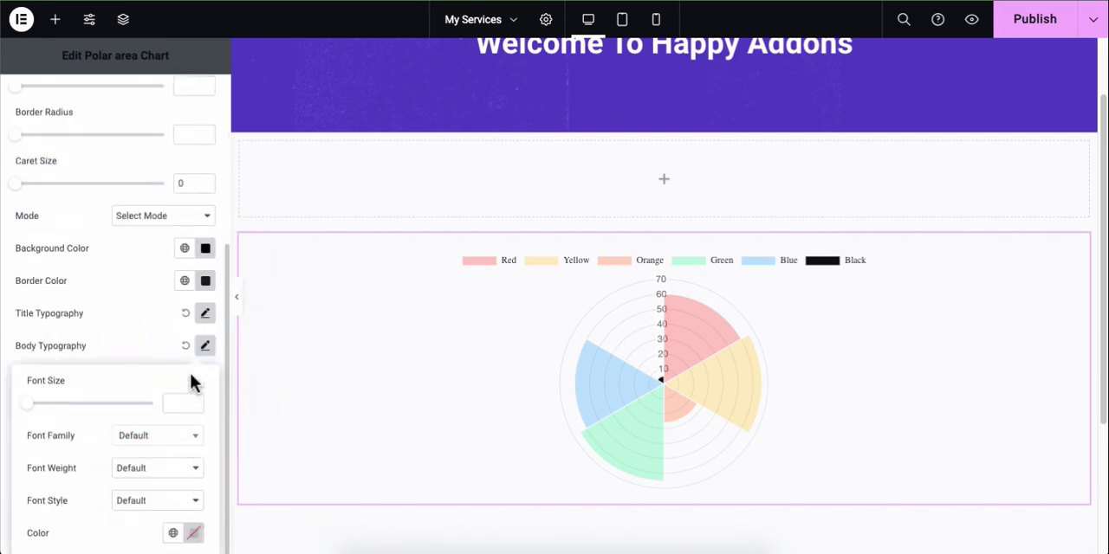
{"action": "left_click", "coordinate": [168, 350]}
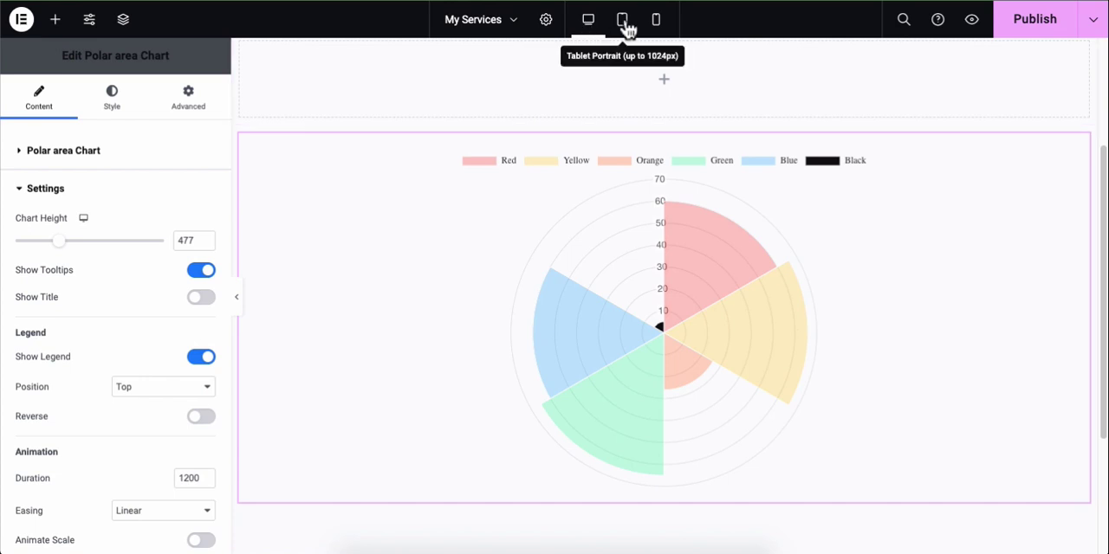
Step: Check the chart's responsive layout in the tablet and mobile previews, then return to the desktop view
{"action": "left_click", "coordinate": [624, 25]}
{"action": "scroll", "coordinate": [696, 216], "scroll_direction": "down", "scroll_amount": 3}
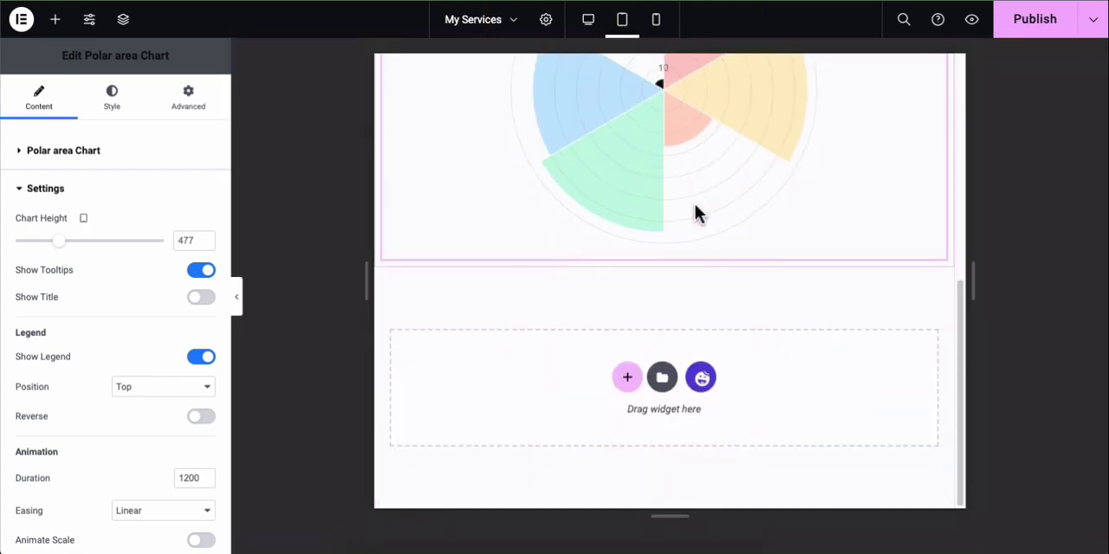
{"action": "scroll", "coordinate": [700, 213], "scroll_direction": "up", "scroll_amount": 5}
{"action": "left_click", "coordinate": [660, 26]}
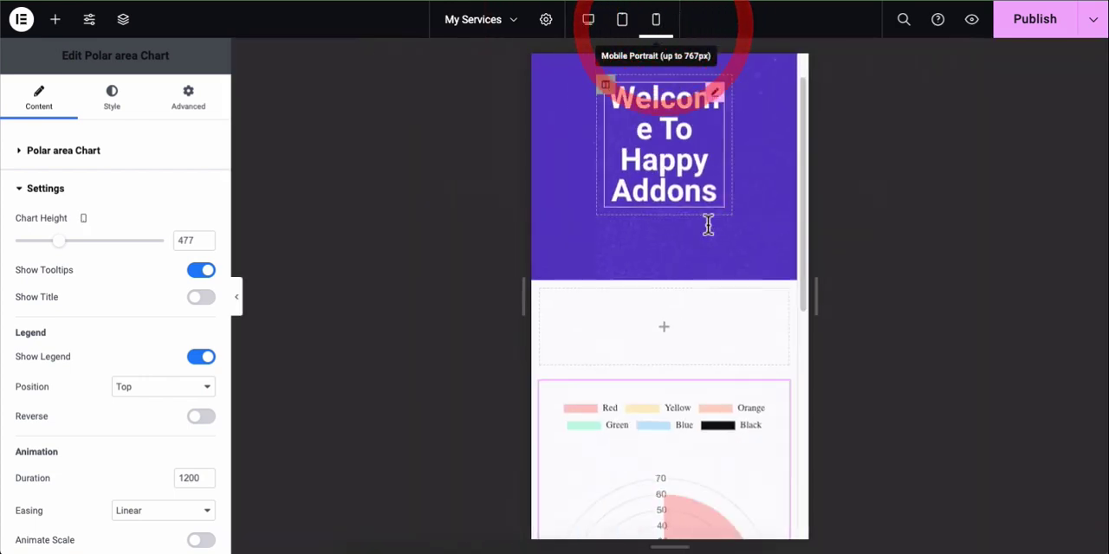
{"action": "scroll", "coordinate": [704, 308], "scroll_direction": "down", "scroll_amount": 3}
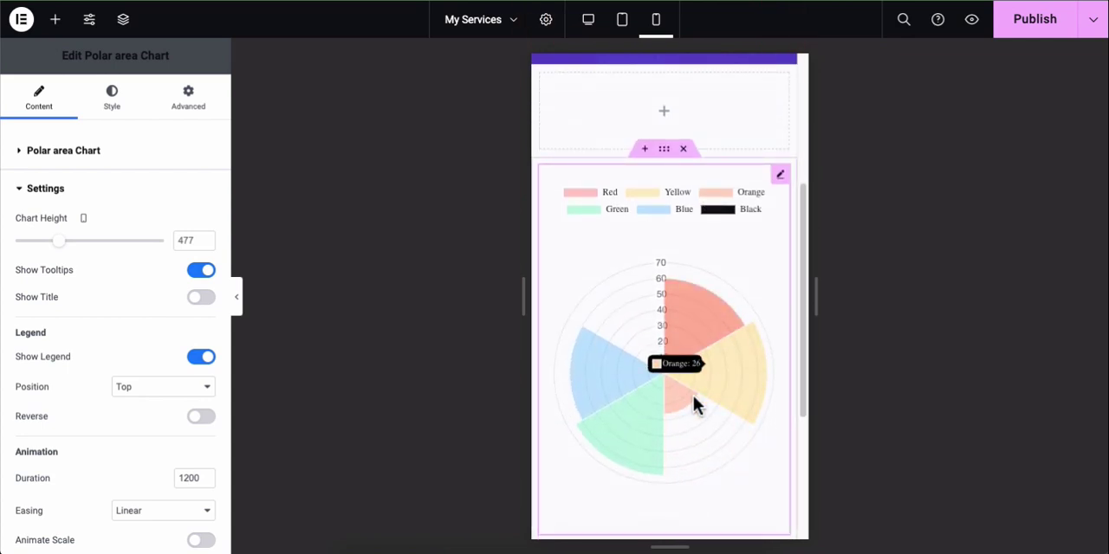
{"action": "scroll", "coordinate": [714, 336], "scroll_direction": "up", "scroll_amount": 3}
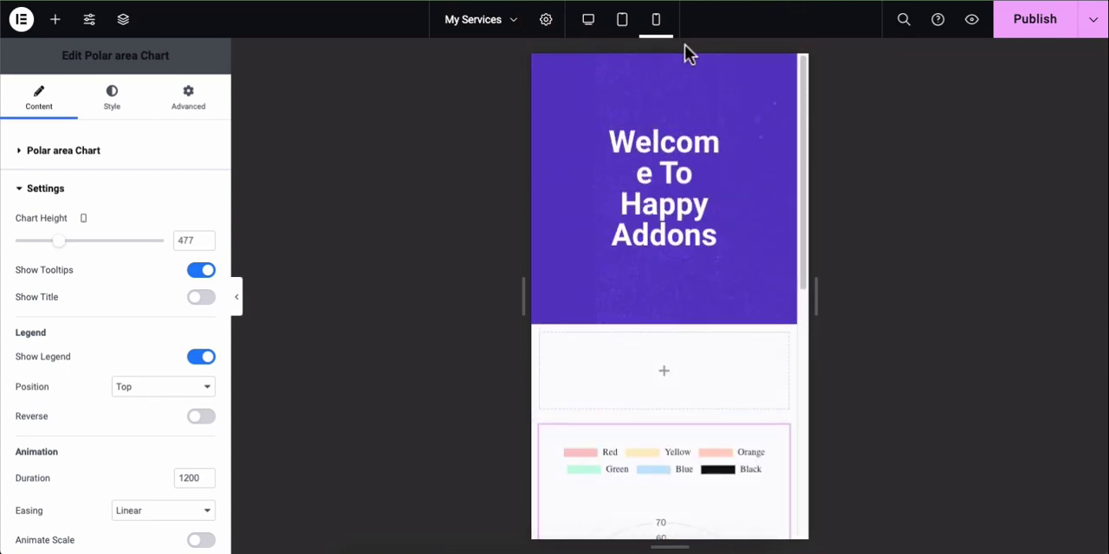
{"action": "left_click", "coordinate": [621, 19]}
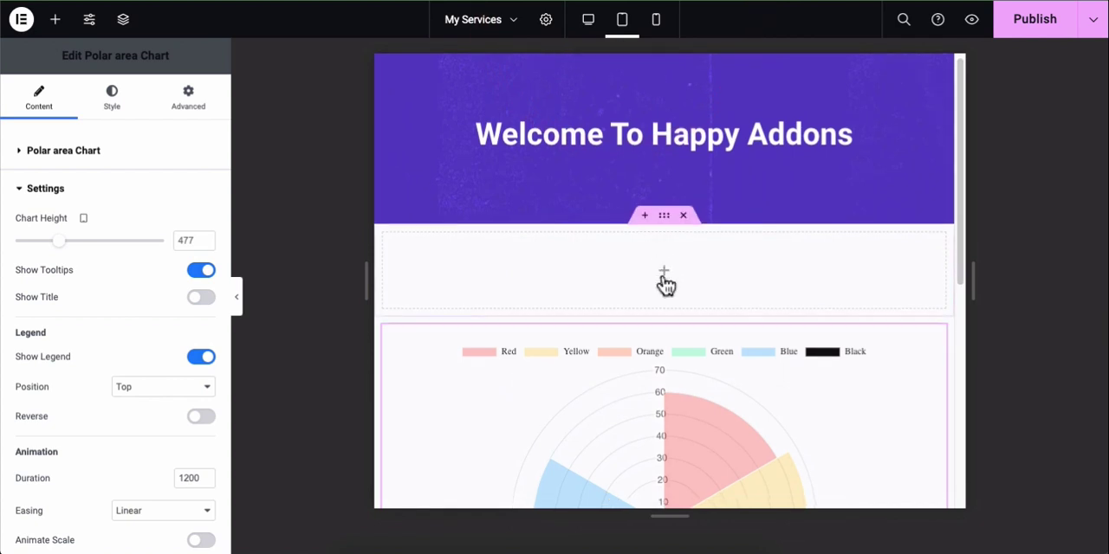
{"action": "scroll", "coordinate": [663, 281], "scroll_direction": "down", "scroll_amount": 3}
{"action": "scroll", "coordinate": [662, 278], "scroll_direction": "up", "scroll_amount": 3}
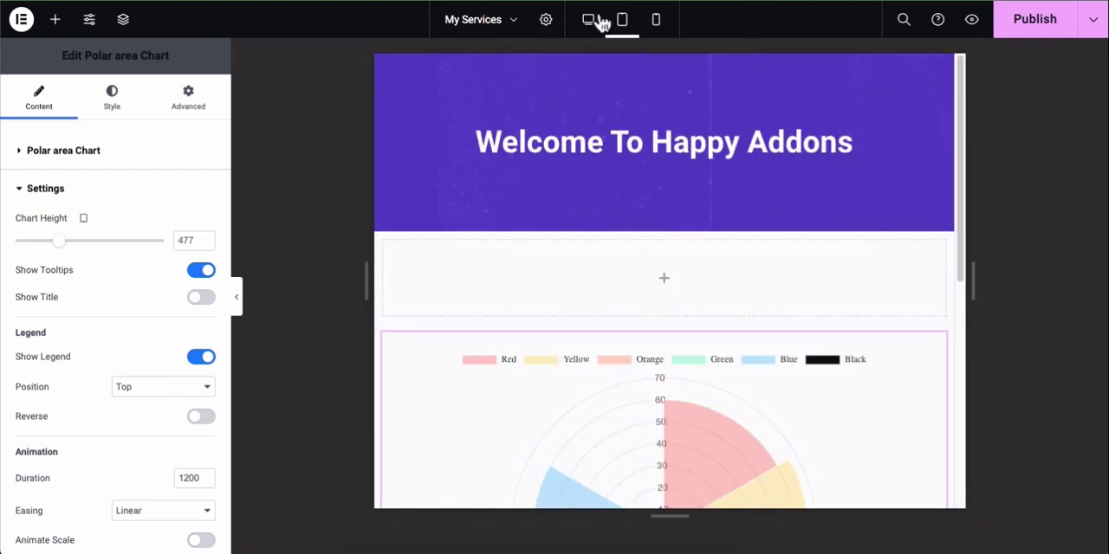
{"action": "left_click", "coordinate": [595, 19]}
{"action": "scroll", "coordinate": [649, 317], "scroll_direction": "down", "scroll_amount": 2}
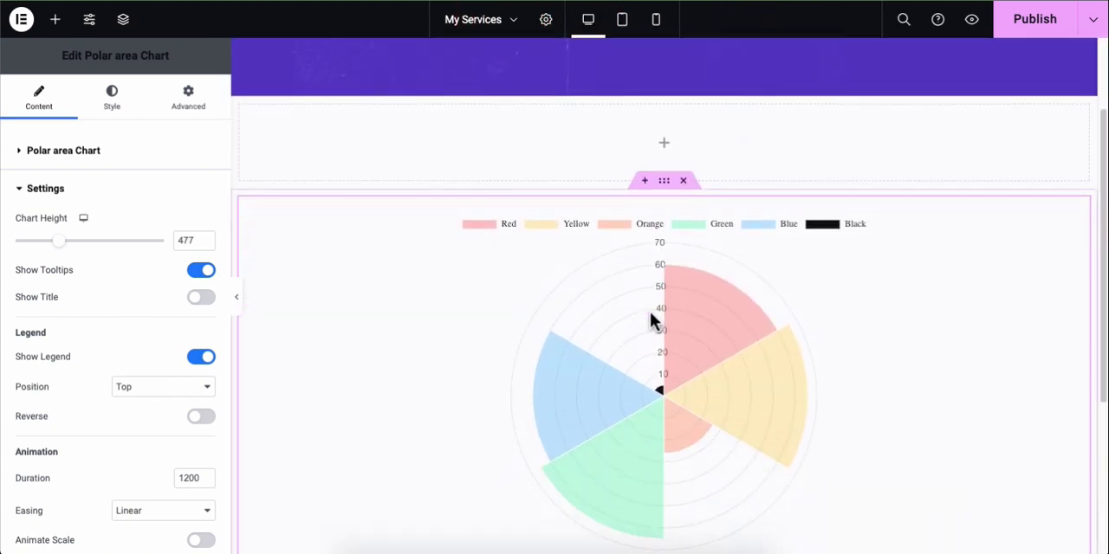
Step: Live Copy the Happy Addons Rocks polar area chart from the Happy Addons demo page and paste it beneath the empty container on My Services
{"action": "scroll", "coordinate": [648, 311], "scroll_direction": "up", "scroll_amount": 2}
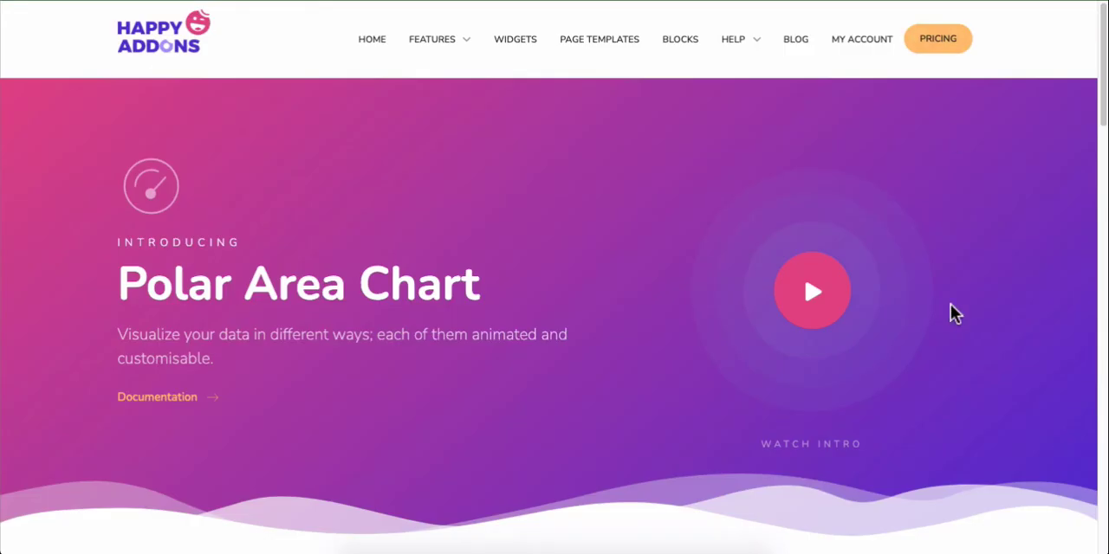
{"action": "scroll", "coordinate": [952, 313], "scroll_direction": "down", "scroll_amount": 10}
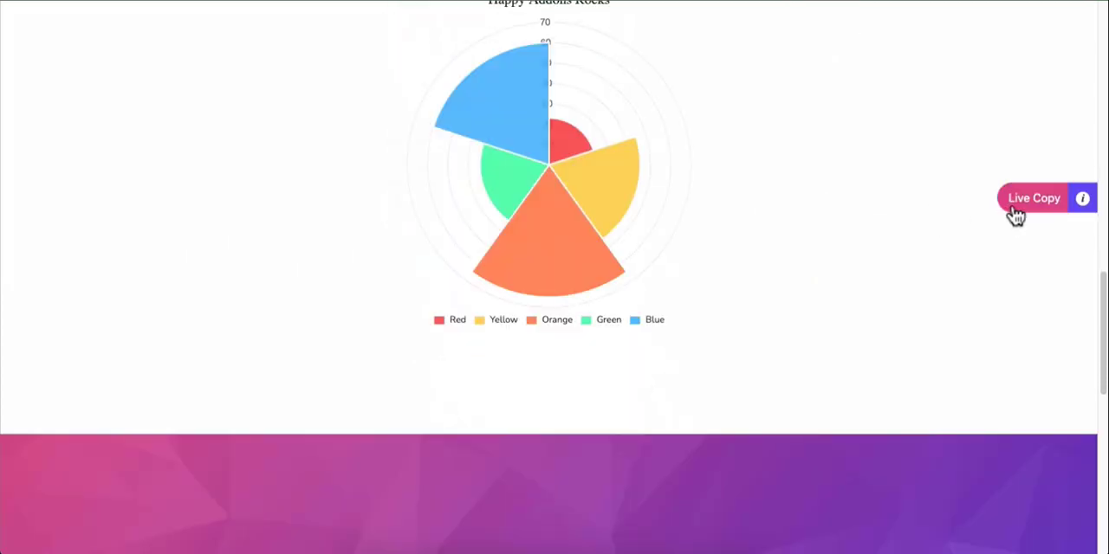
{"action": "left_click", "coordinate": [1028, 204]}
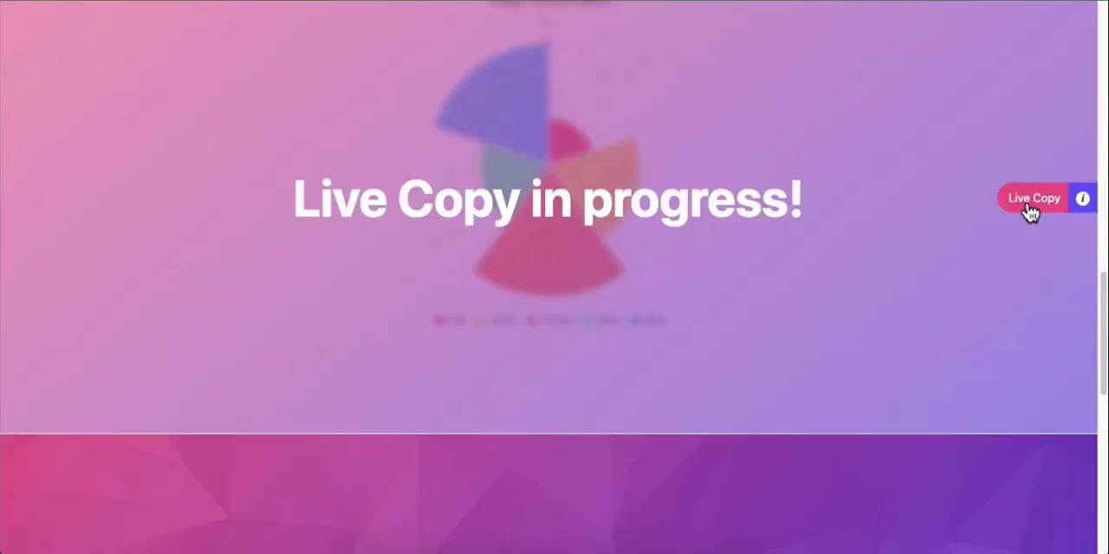
{"action": "right_click", "coordinate": [688, 267]}
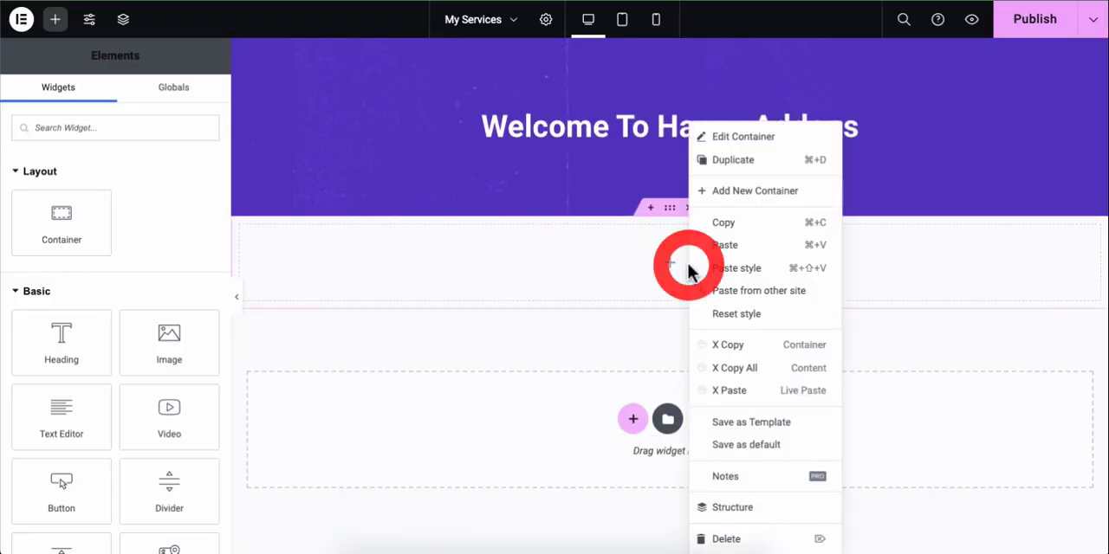
{"action": "left_click", "coordinate": [737, 391]}
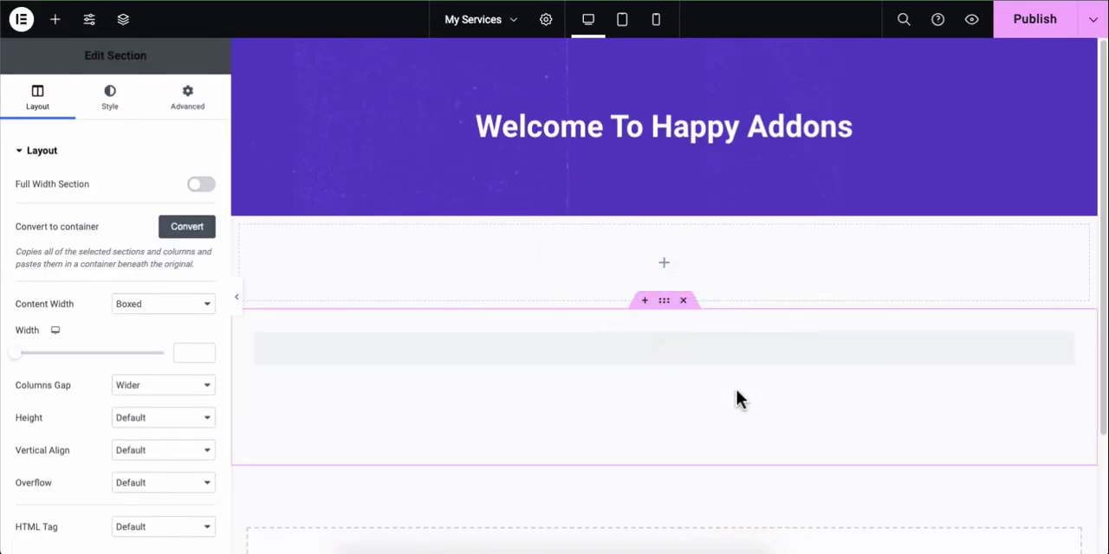
Step: Review the pasted polar area chart in the editor, then examine both charts on the site's front-end page
{"action": "scroll", "coordinate": [736, 391], "scroll_direction": "down", "scroll_amount": 2}
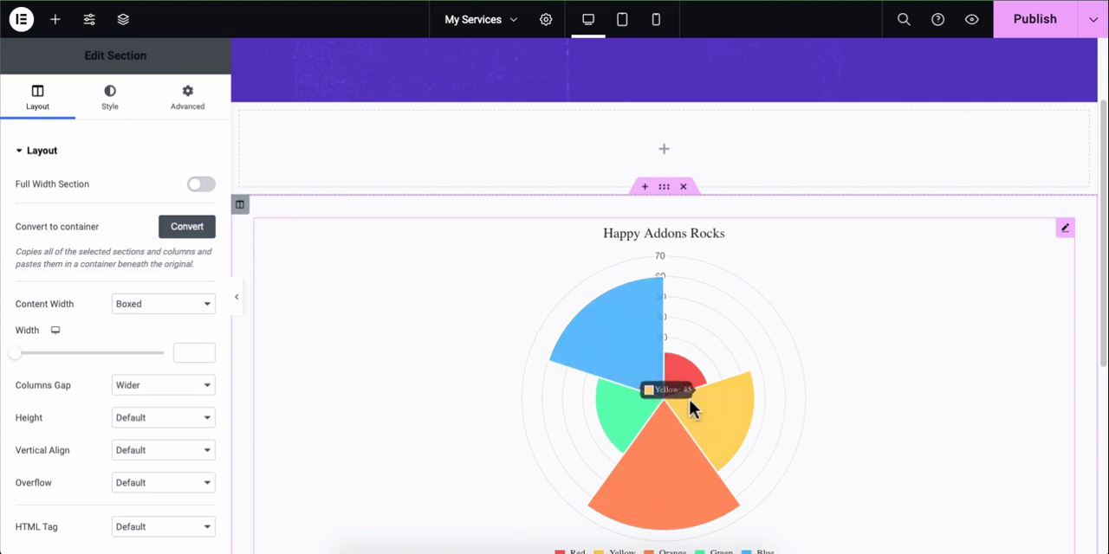
{"action": "scroll", "coordinate": [658, 409], "scroll_direction": "down", "scroll_amount": 1}
{"action": "scroll", "coordinate": [966, 294], "scroll_direction": "down", "scroll_amount": 1}
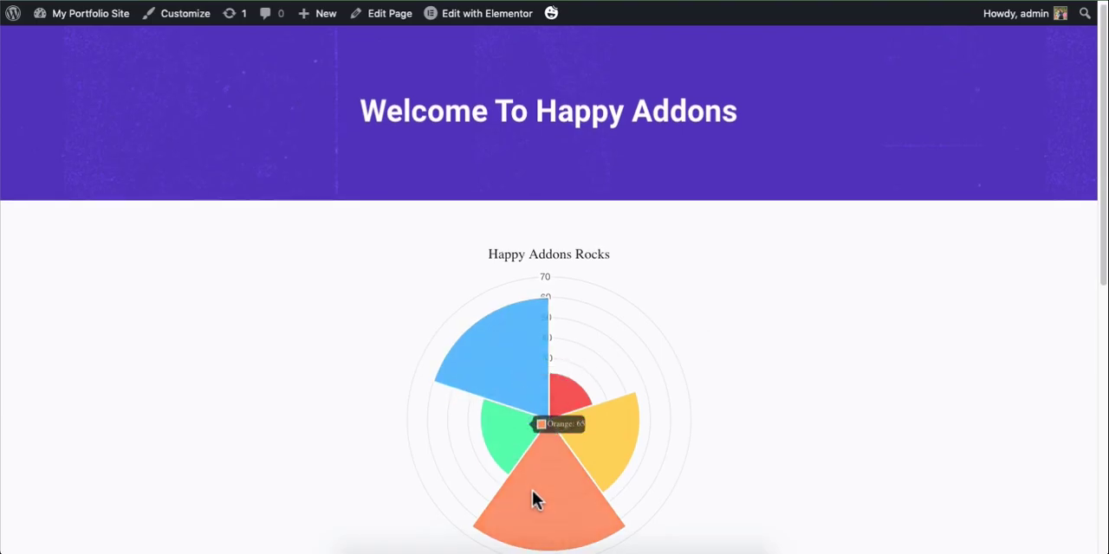
{"action": "scroll", "coordinate": [805, 370], "scroll_direction": "down", "scroll_amount": 6}
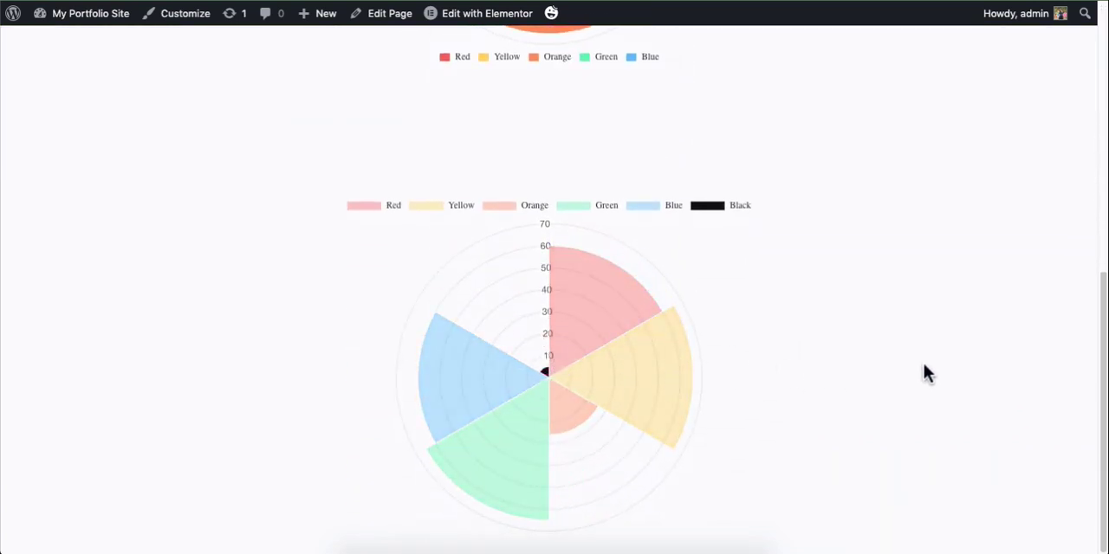
{"action": "scroll", "coordinate": [924, 372], "scroll_direction": "up", "scroll_amount": 8}
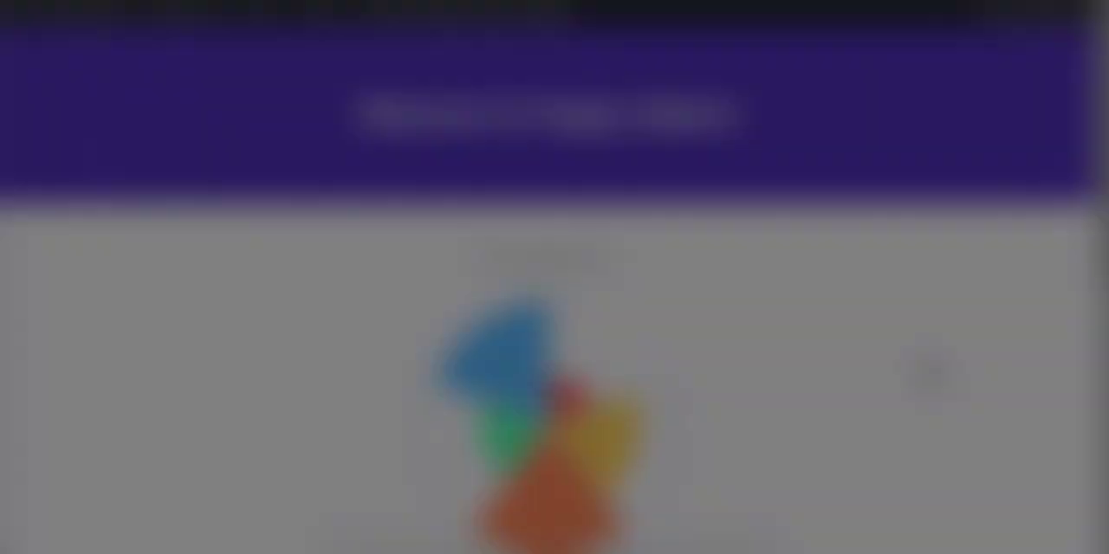